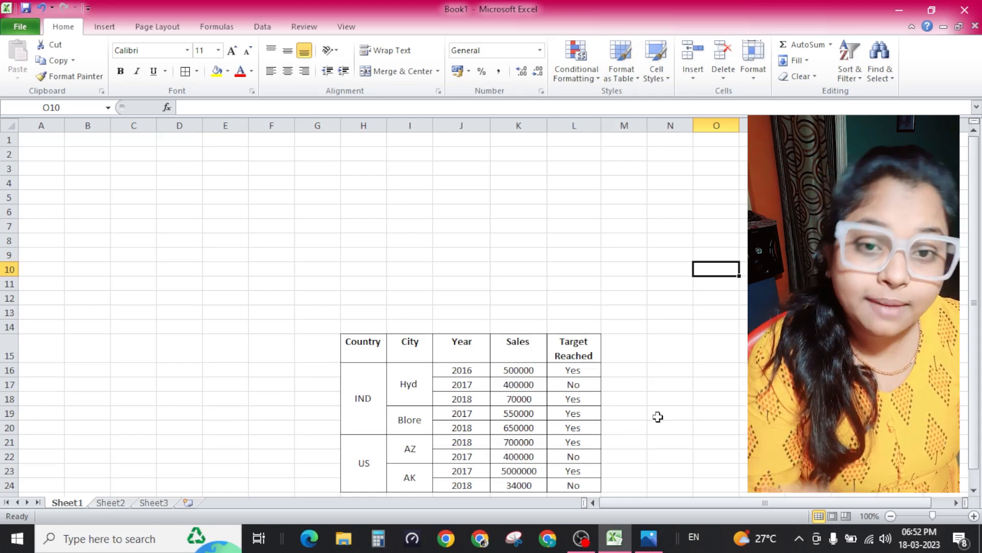
- Switch to the marge.PNG image in Photos to read the note on merging cells, and return to the Excel worksheet
{"action": "left_click", "coordinate": [651, 539]}
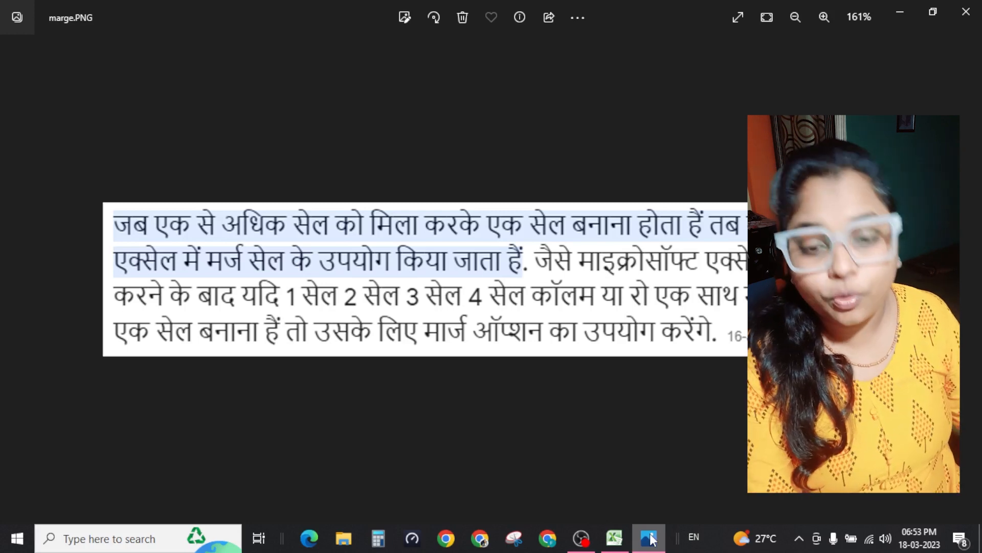
{"action": "left_click", "coordinate": [640, 541]}
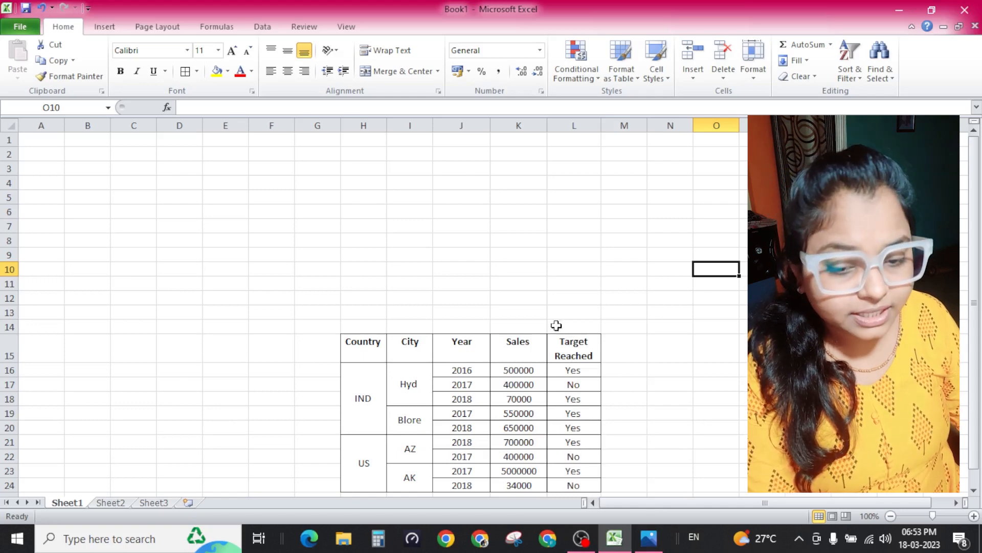
{"action": "left_click", "coordinate": [658, 358]}
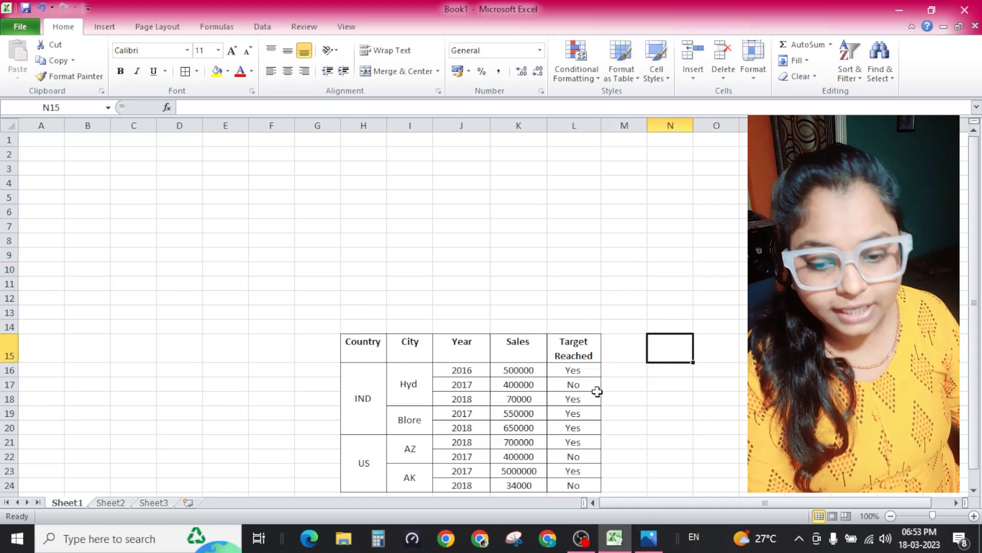
- Examine which year, sales and target rows the merged Hyd and Blore city cells span in the sample table
{"action": "left_click", "coordinate": [430, 398]}
{"action": "left_click_drag", "start_coordinate": [470, 373], "coordinate": [575, 399]}
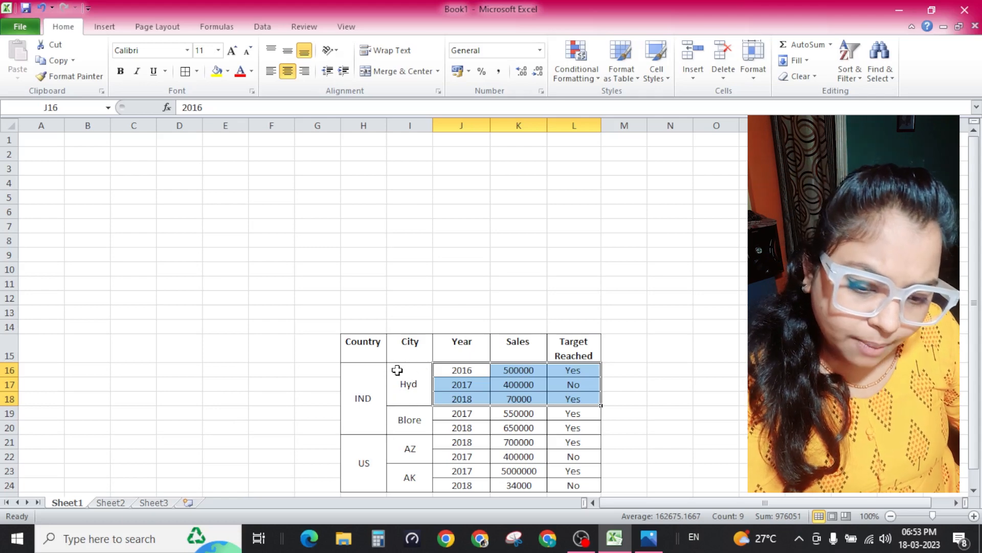
{"action": "left_click", "coordinate": [422, 379]}
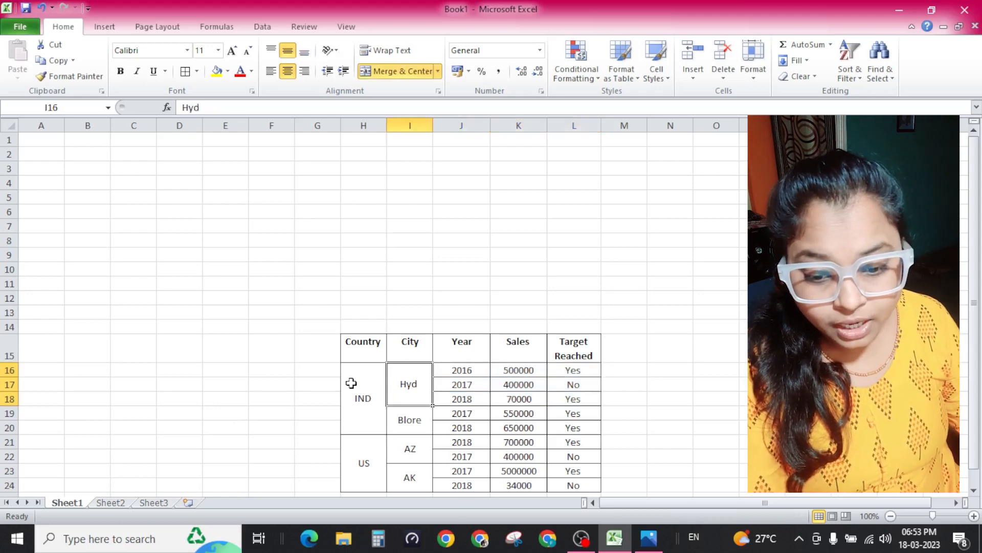
{"action": "left_click", "coordinate": [405, 424]}
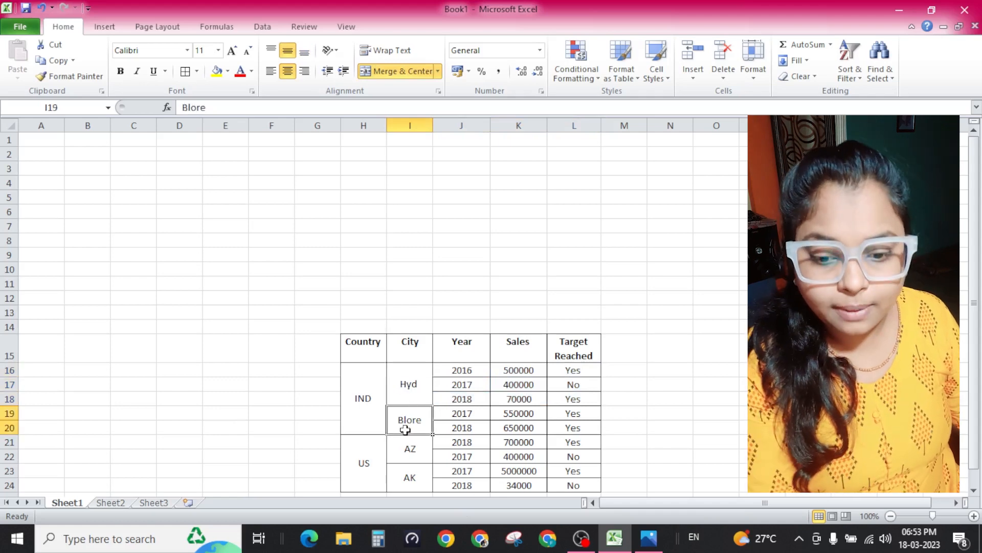
{"action": "left_click_drag", "start_coordinate": [406, 386], "coordinate": [408, 416]}
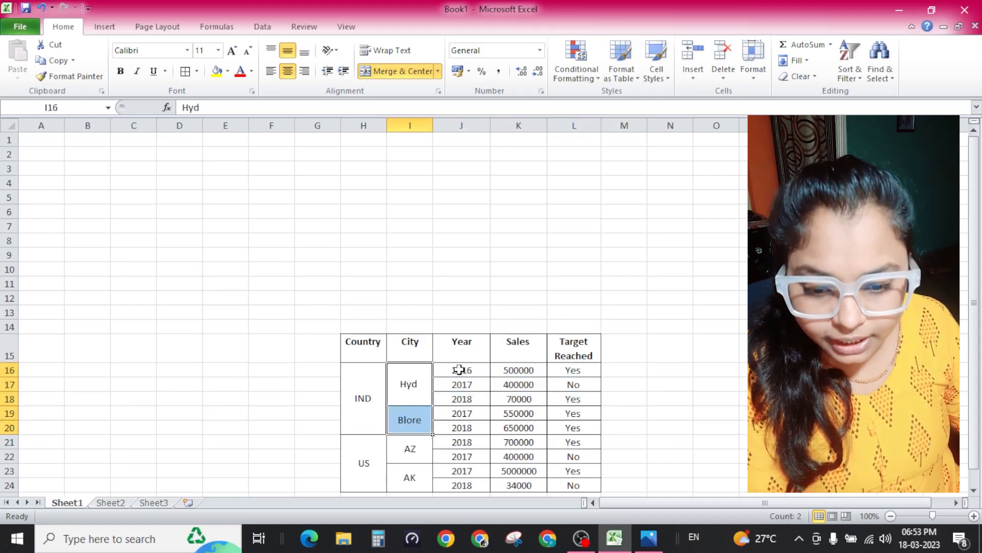
{"action": "left_click_drag", "start_coordinate": [462, 369], "coordinate": [461, 428]}
{"action": "left_click_drag", "start_coordinate": [454, 373], "coordinate": [574, 425]}
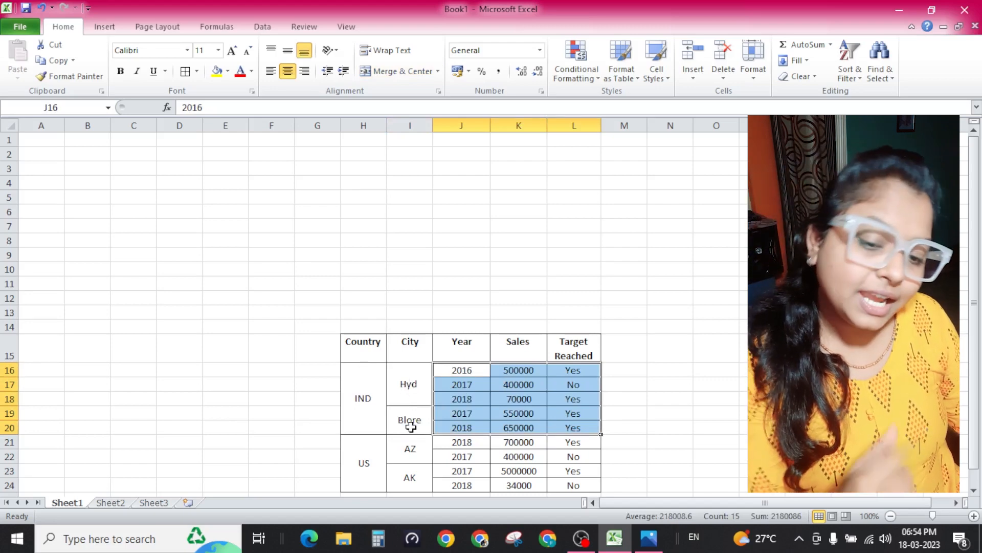
{"action": "left_click", "coordinate": [401, 223]}
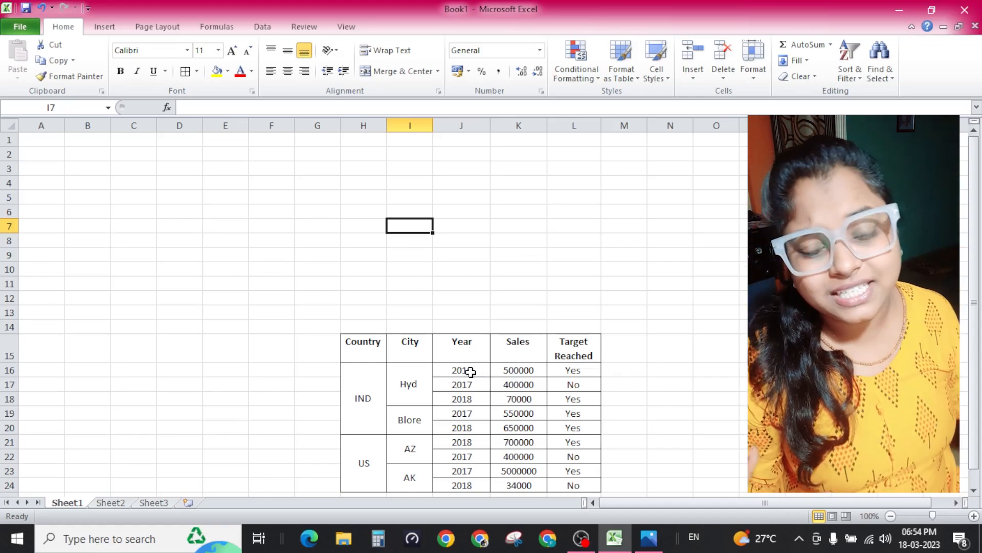
- Review the whole sample table from its Country header, including how the merged IND cell covers its cities and data rows
{"action": "left_click", "coordinate": [466, 394]}
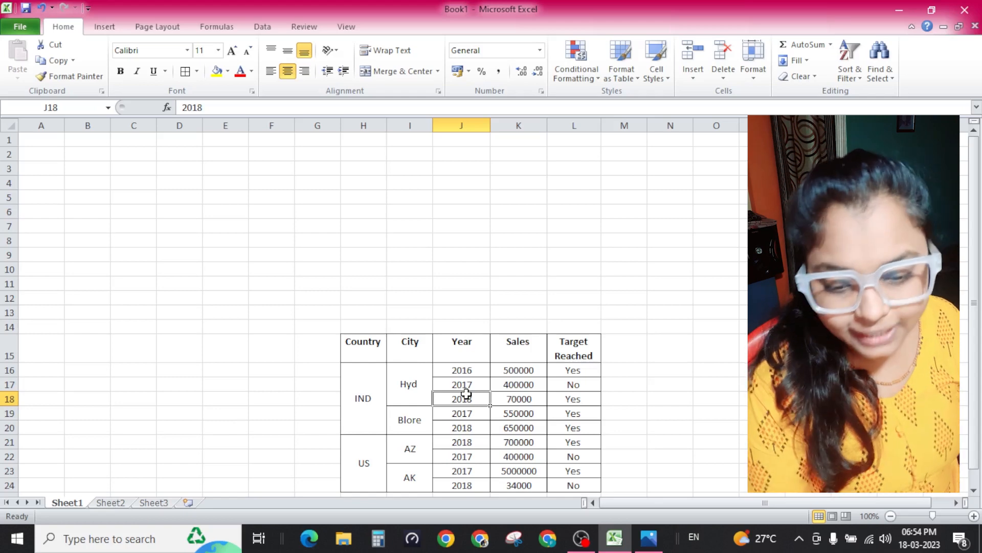
{"action": "left_click", "coordinate": [541, 235]}
{"action": "left_click", "coordinate": [380, 345]}
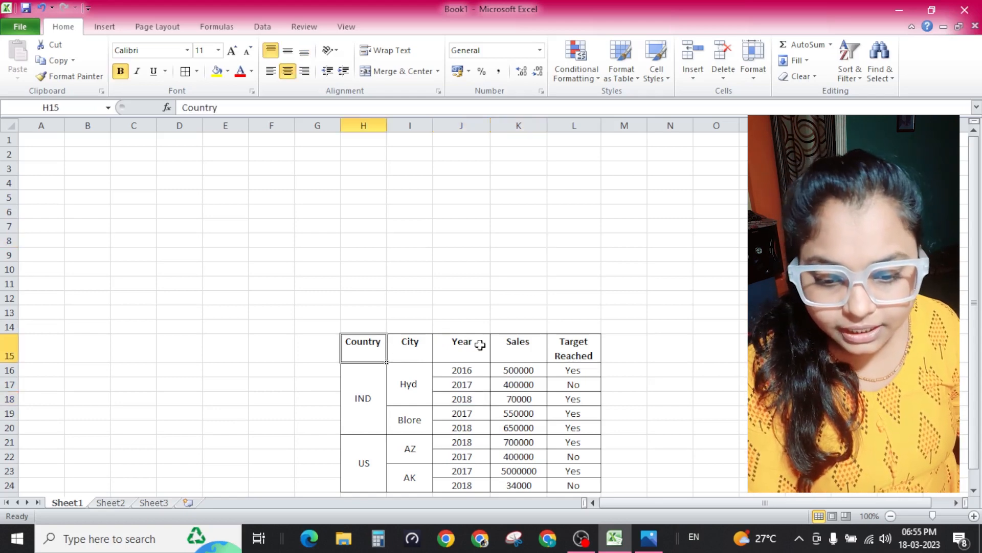
{"action": "left_click_drag", "start_coordinate": [371, 347], "coordinate": [574, 477]}
{"action": "left_click", "coordinate": [261, 259]}
{"action": "left_click", "coordinate": [23, 143]}
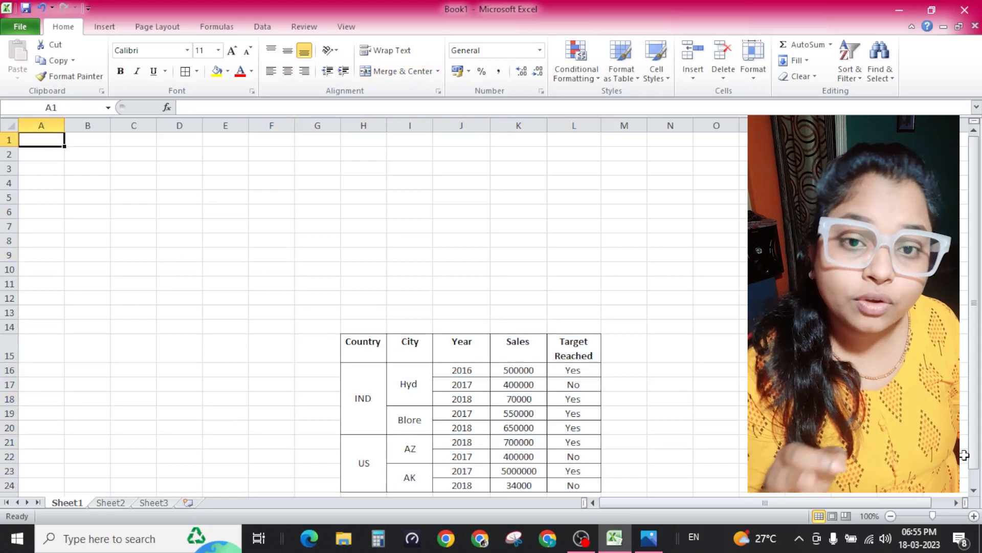
{"action": "left_click", "coordinate": [370, 383]}
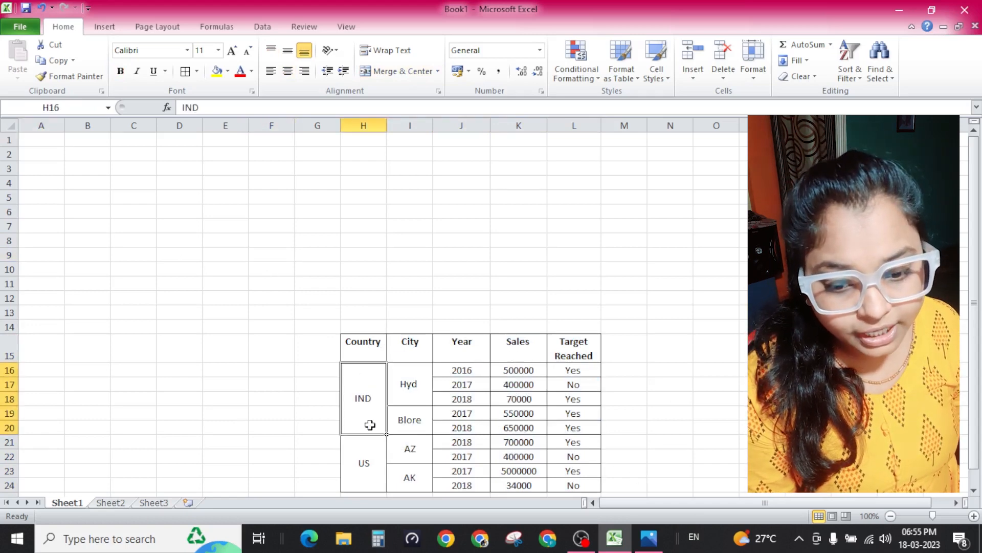
{"action": "left_click_drag", "start_coordinate": [404, 396], "coordinate": [413, 423]}
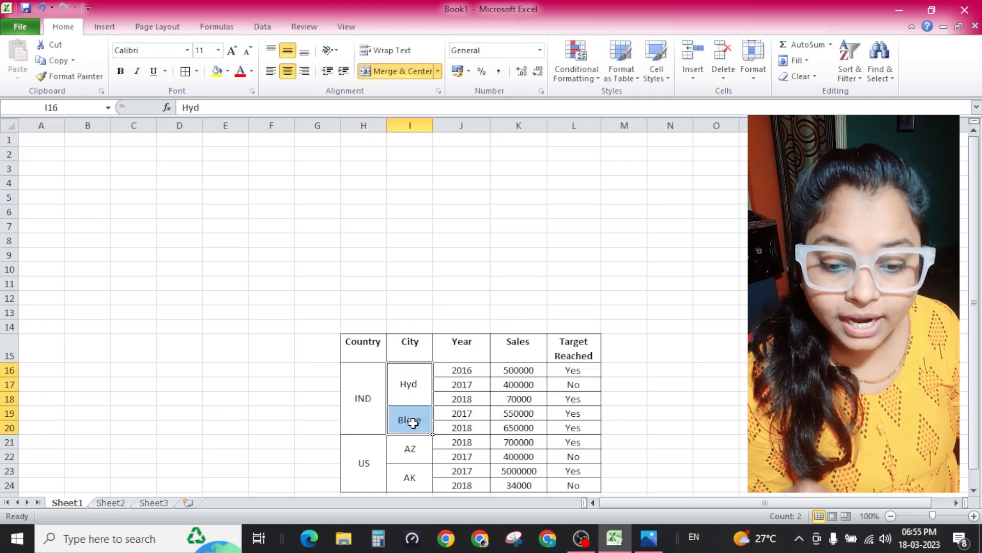
{"action": "left_click", "coordinate": [463, 371]}
{"action": "left_click_drag", "start_coordinate": [463, 371], "coordinate": [586, 426]}
{"action": "left_click", "coordinate": [672, 368]}
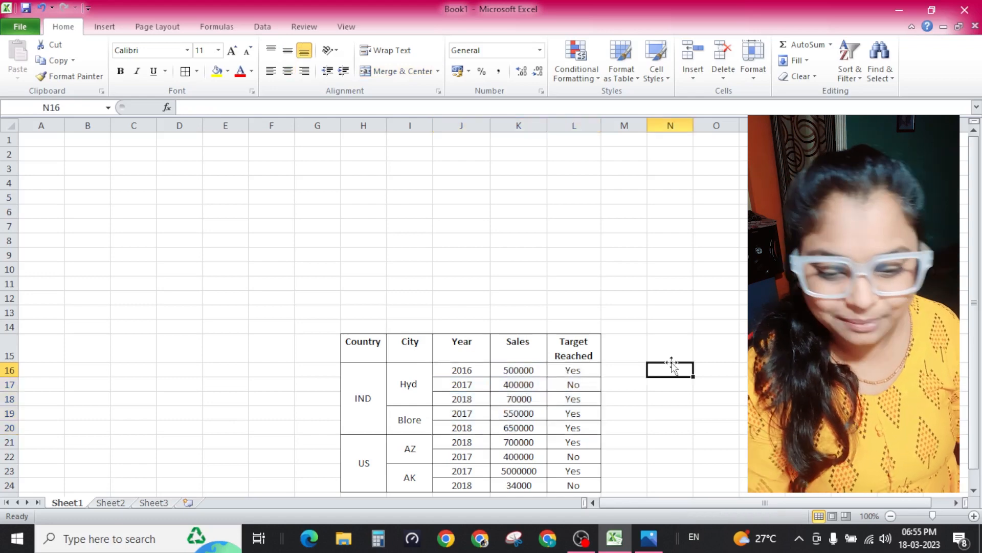
- Enter the column headers Country, City, Year and Sales in cells A1 to D1
{"action": "left_click", "coordinate": [42, 142]}
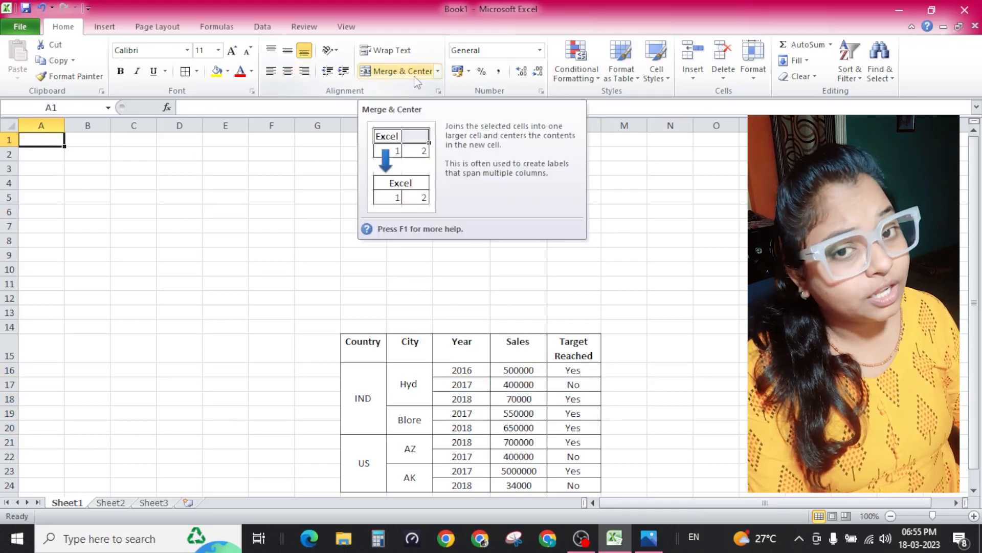
{"action": "left_click", "coordinate": [263, 224]}
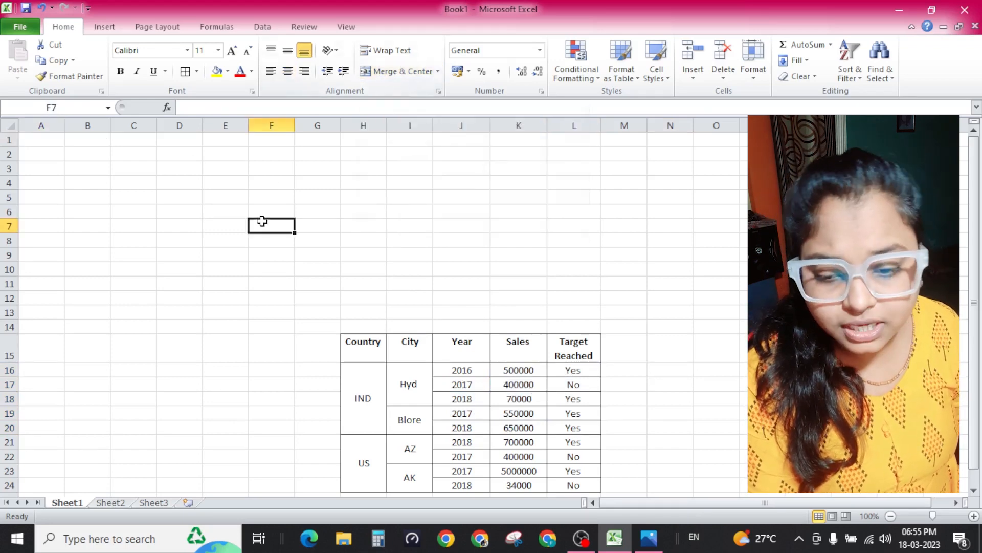
{"action": "left_click", "coordinate": [42, 142]}
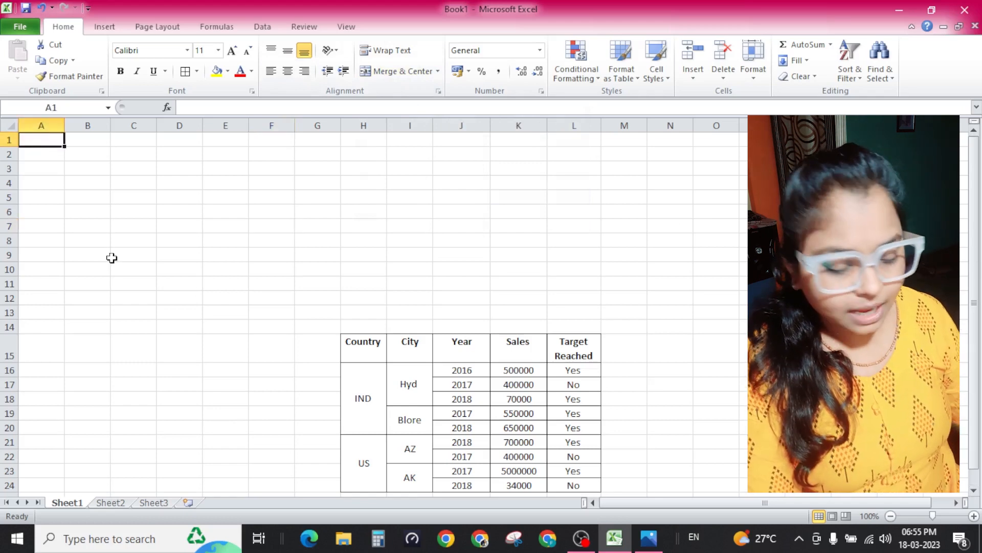
{"action": "type", "text": "Country"}
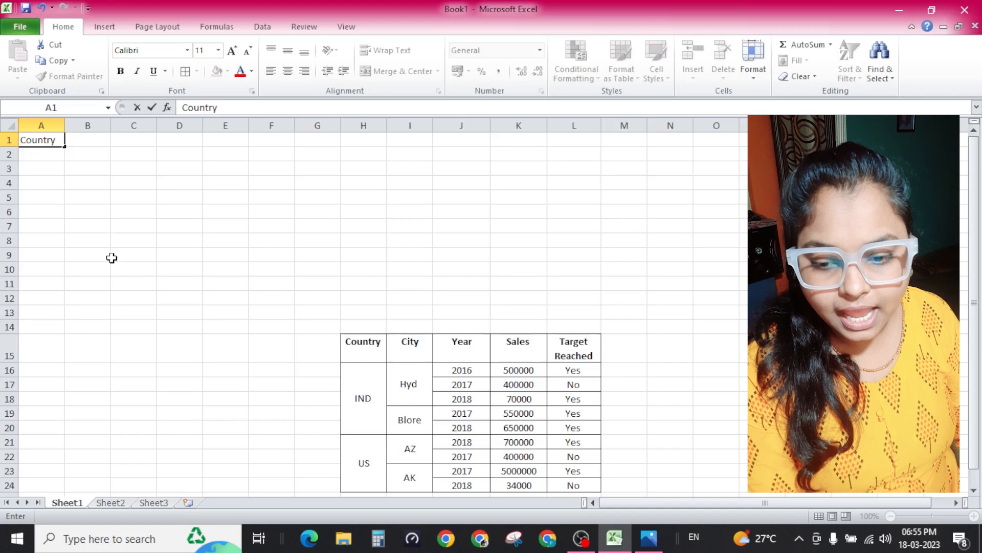
{"action": "key", "text": "Tab"}
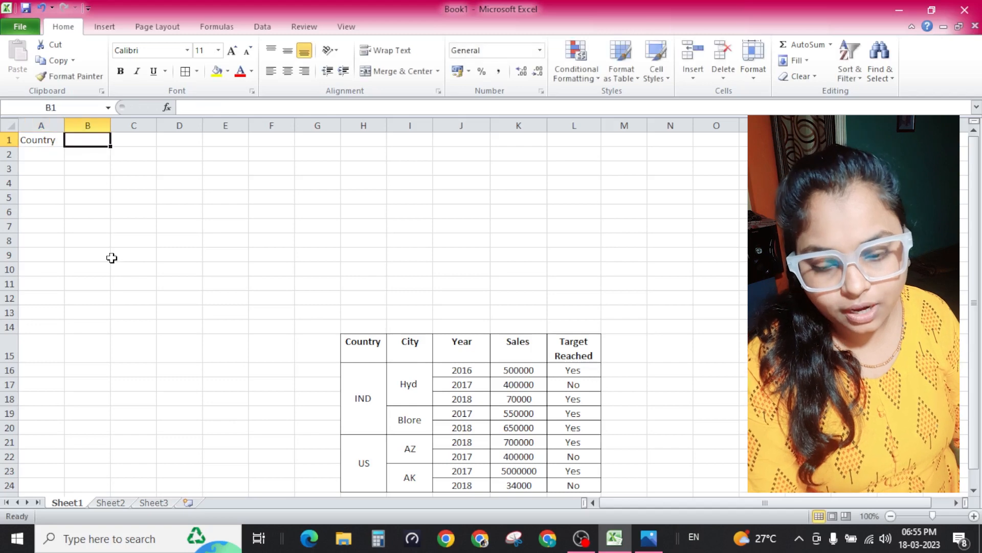
{"action": "type", "text": "City"}
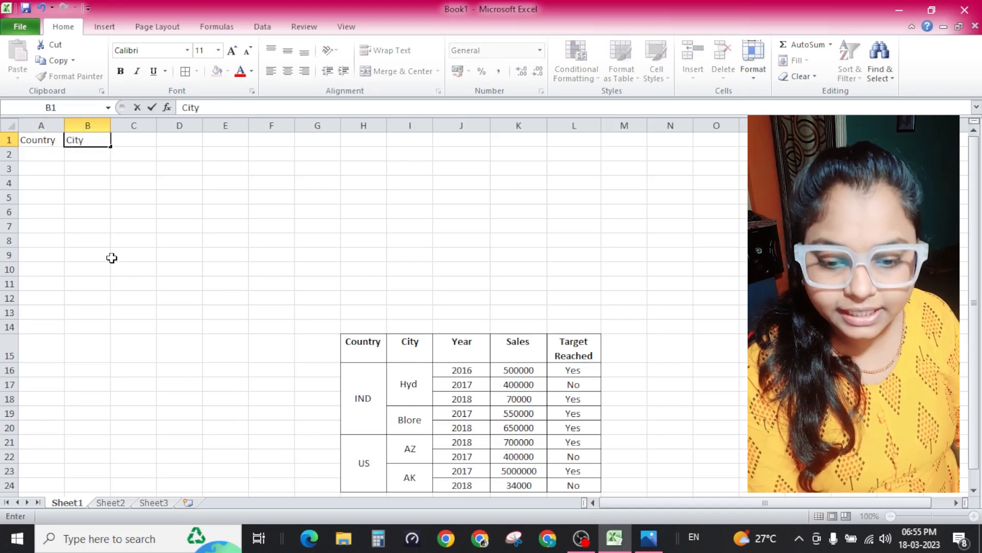
{"action": "key", "text": "Tab"}
{"action": "type", "text": "Year"}
{"action": "key", "text": "Tab"}
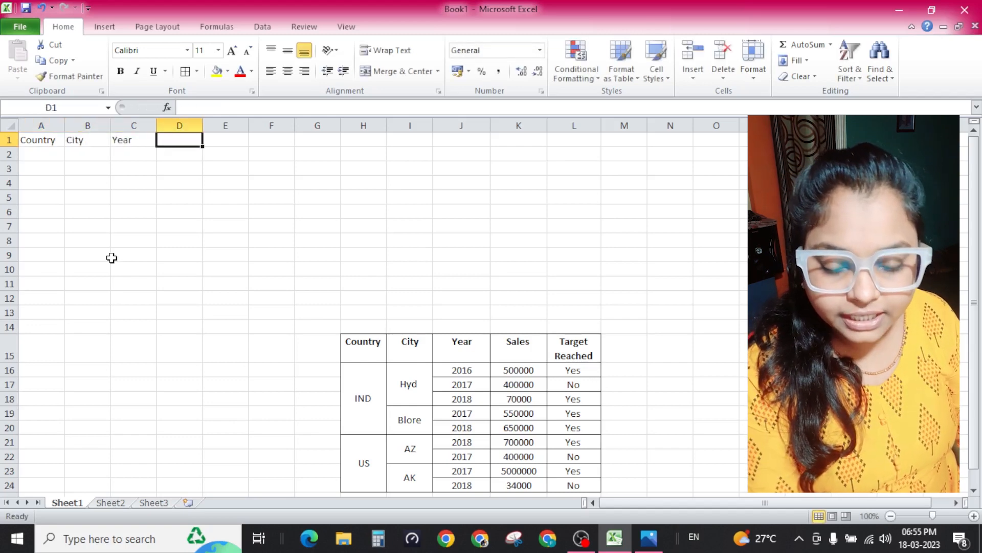
{"action": "type", "text": "Sales"}
{"action": "key", "text": "Tab"}
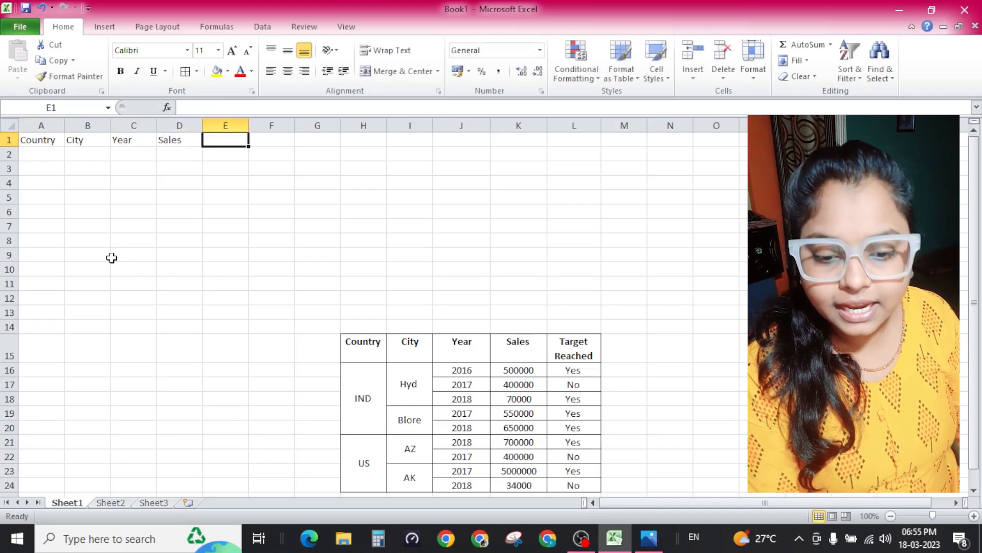
- Enter the header Target Reached in cell E1, with a line break between the two words
{"action": "type", "text": "Target"}
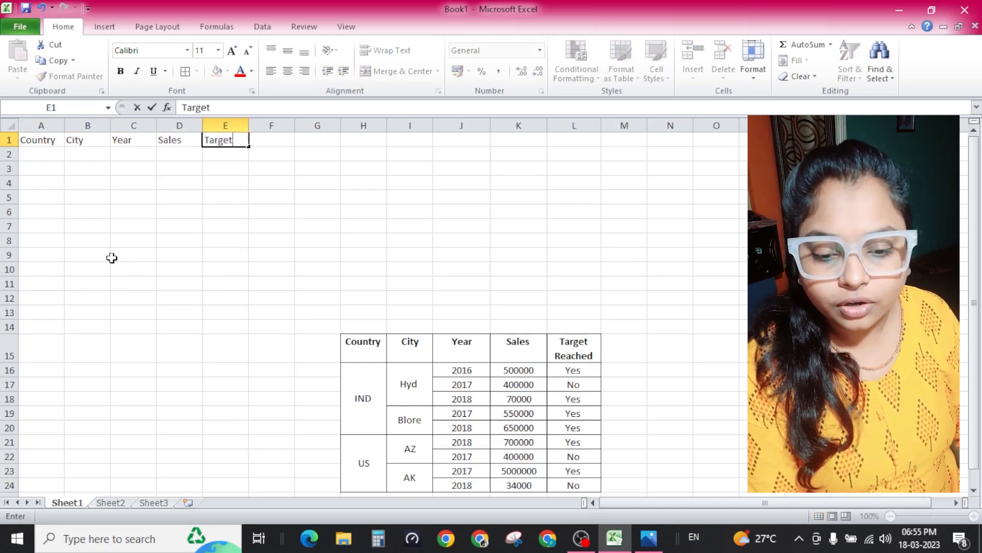
{"action": "key", "text": "alt+Return"}
{"action": "type", "text": "Reached"}
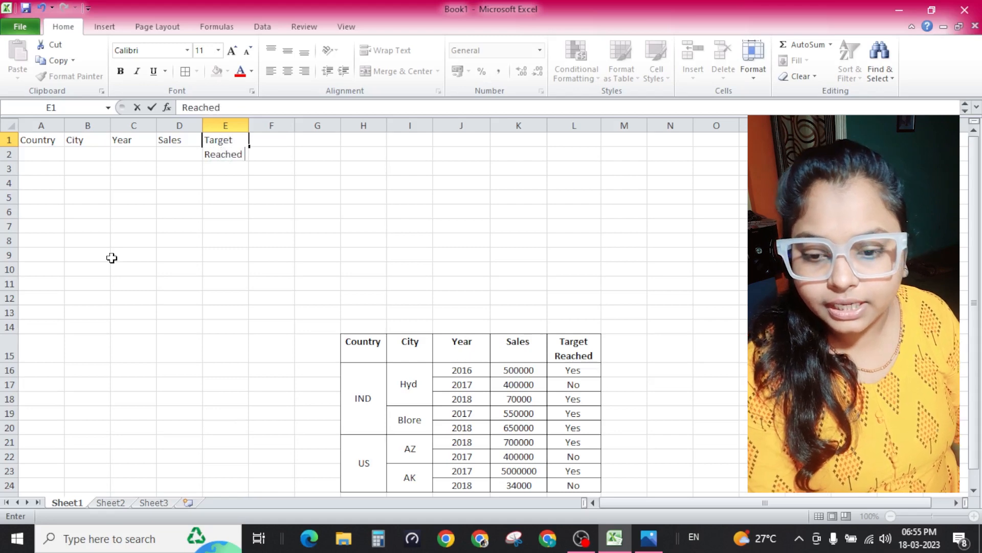
{"action": "key", "text": "Return"}
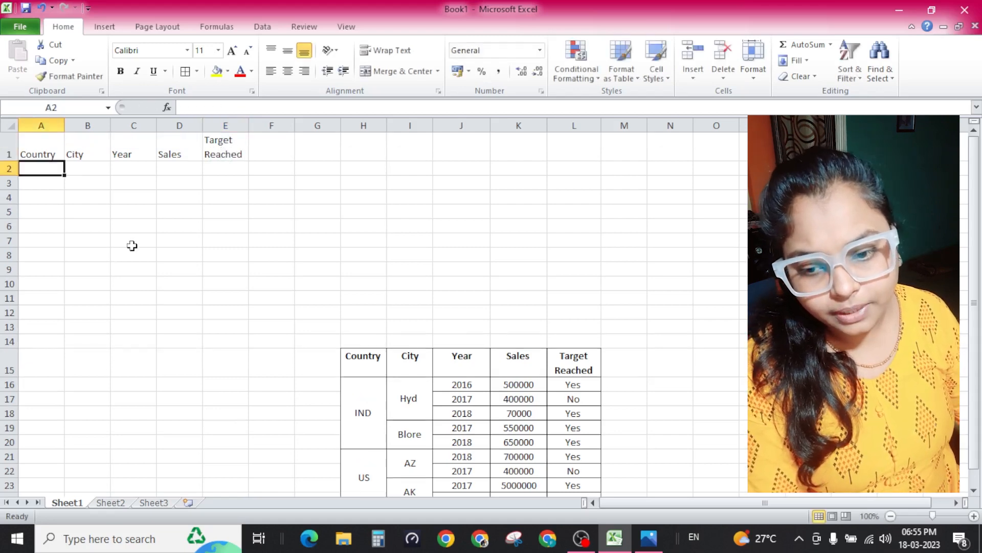
- Compare the sample table's headers and merged IND, Hyd and Blore cells with the new header row in A1:E1
{"action": "left_click", "coordinate": [177, 211]}
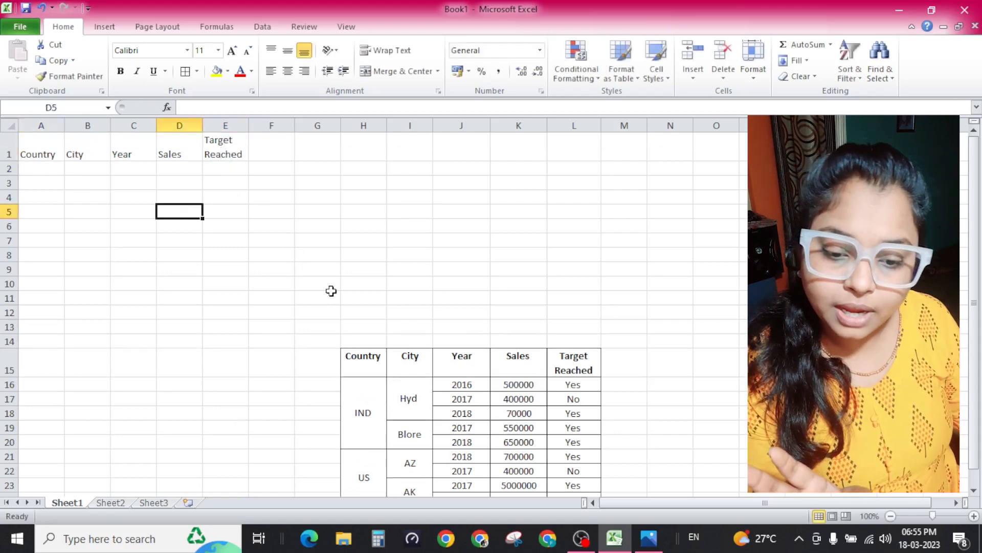
{"action": "left_click_drag", "start_coordinate": [364, 358], "coordinate": [569, 365]}
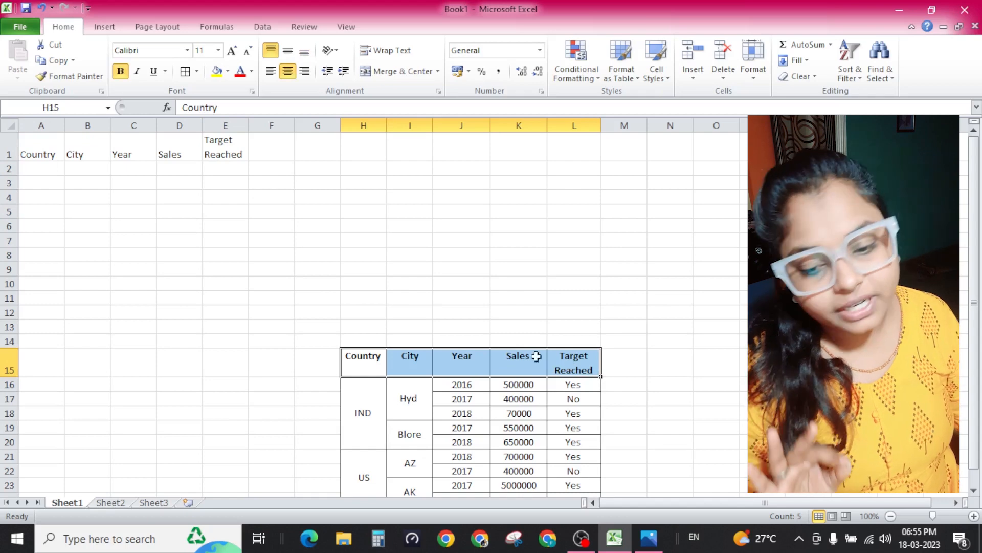
{"action": "left_click", "coordinate": [317, 298]}
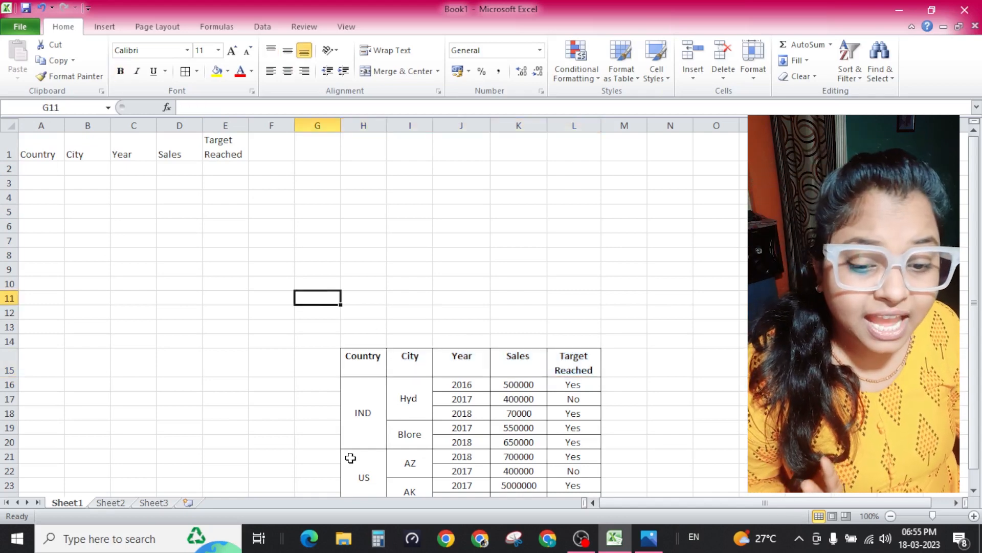
{"action": "left_click_drag", "start_coordinate": [365, 408], "coordinate": [402, 423]}
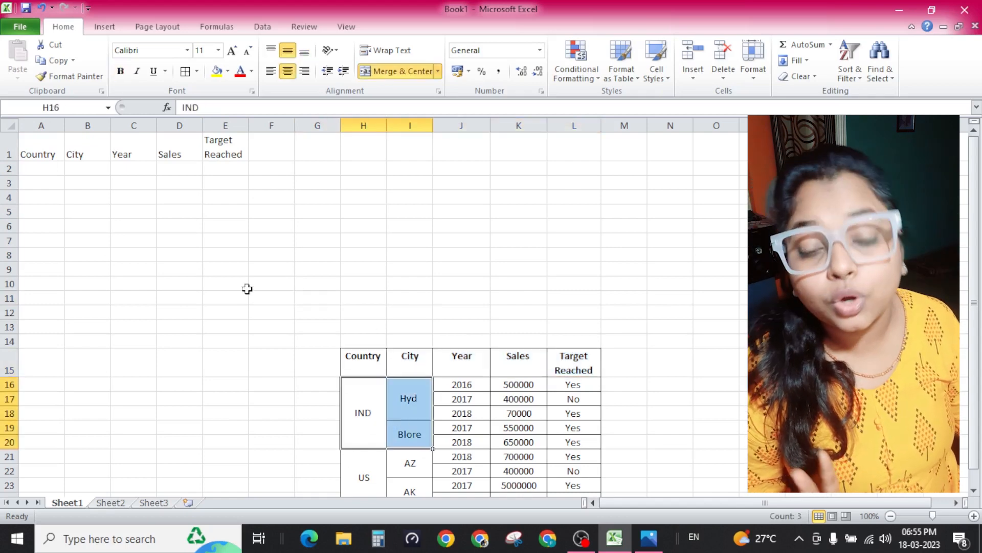
{"action": "left_click", "coordinate": [223, 256]}
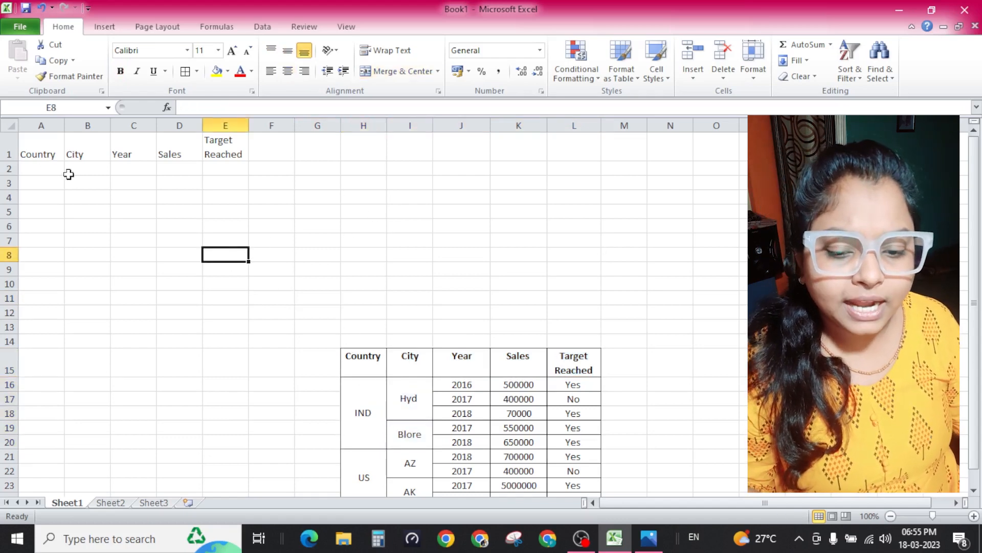
{"action": "left_click_drag", "start_coordinate": [36, 197], "coordinate": [80, 200]}
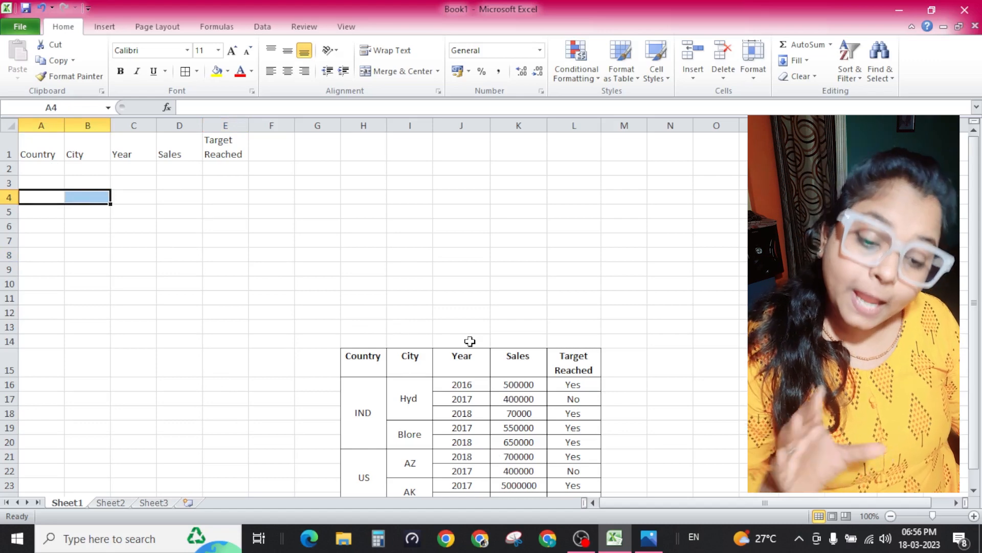
{"action": "left_click", "coordinate": [411, 395]}
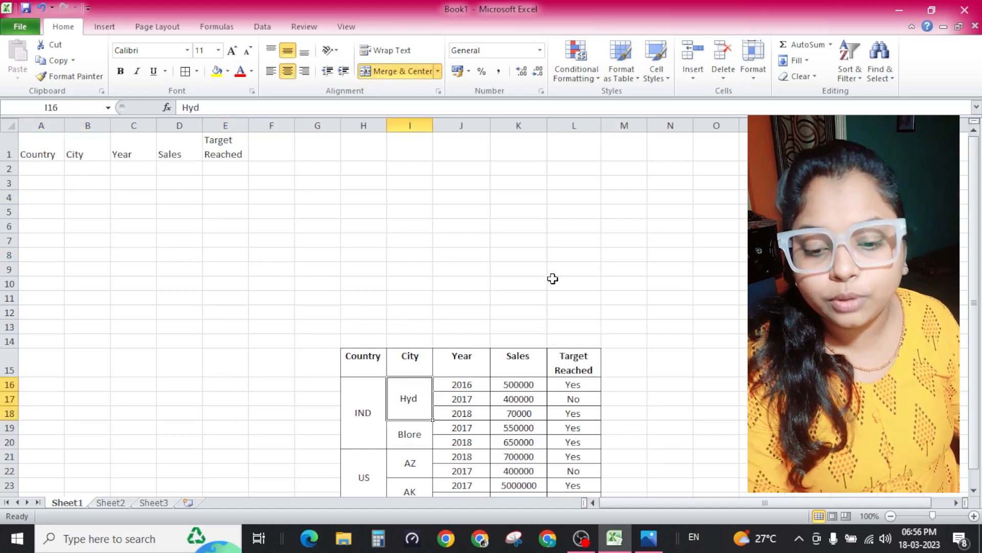
{"action": "scroll", "coordinate": [552, 279], "scroll_direction": "down", "scroll_amount": 1, "text": "ctrl"}
{"action": "scroll", "coordinate": [552, 278], "scroll_direction": "up", "scroll_amount": 1, "text": "ctrl"}
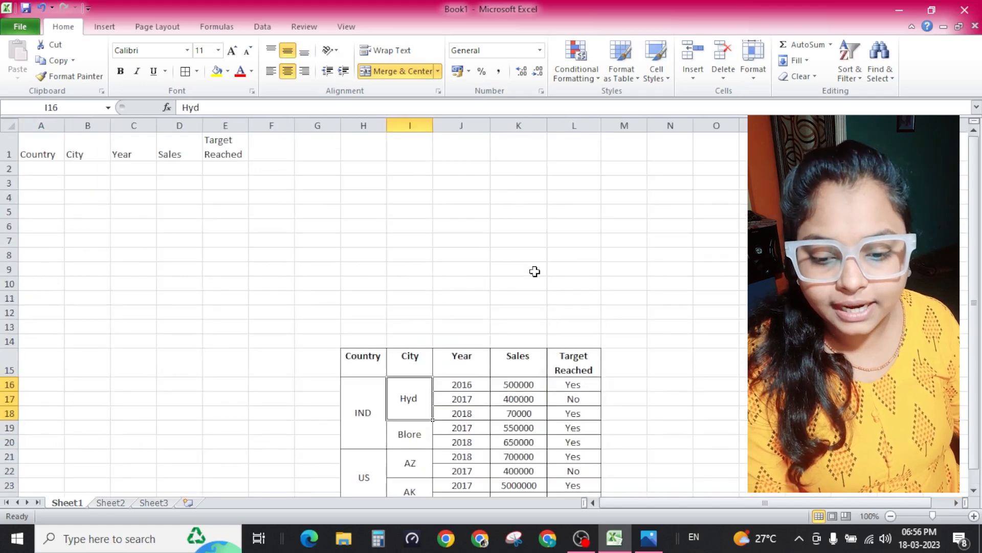
{"action": "left_click", "coordinate": [364, 257]}
{"action": "left_click_drag", "start_coordinate": [25, 154], "coordinate": [210, 158]}
{"action": "left_click", "coordinate": [131, 184]}
{"action": "left_click", "coordinate": [53, 167]}
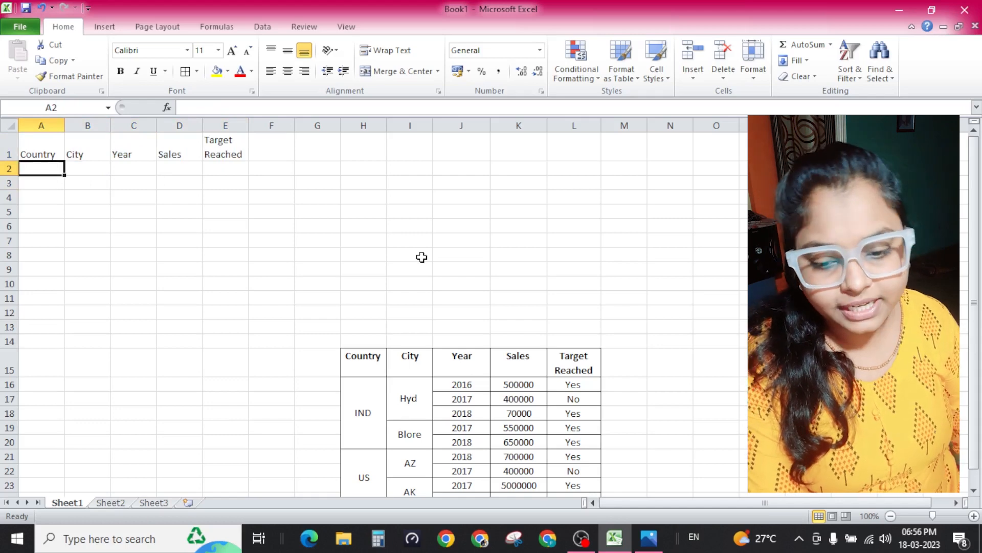
- Enter the country IND in cell A2 and the city Hyd in cell B2
{"action": "type", "text": "IND"}
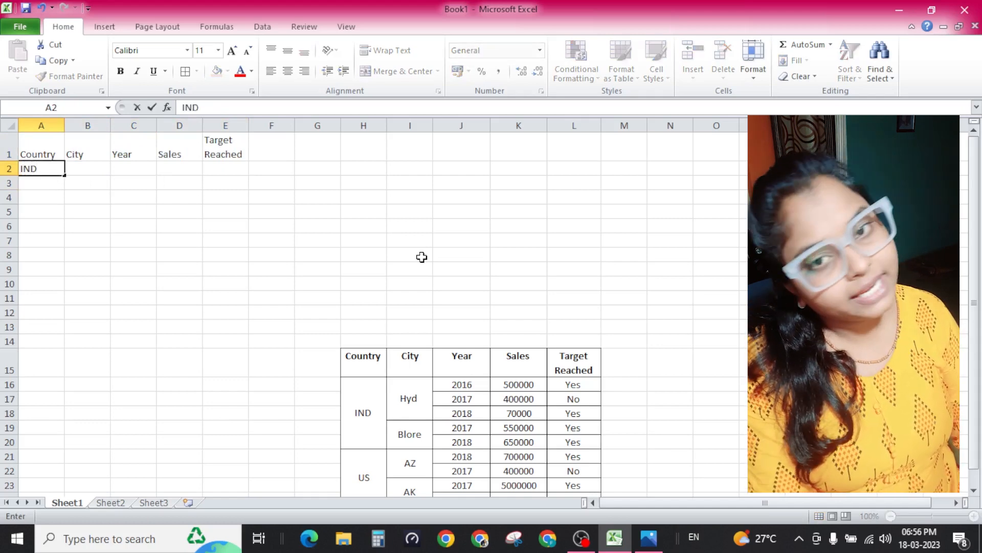
{"action": "key", "text": "Tab"}
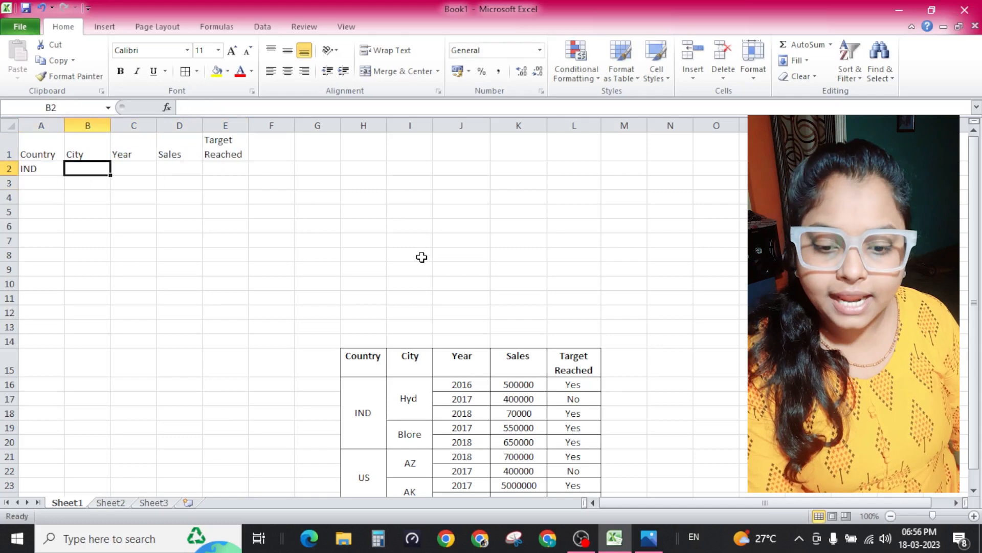
{"action": "type", "text": "Y"}
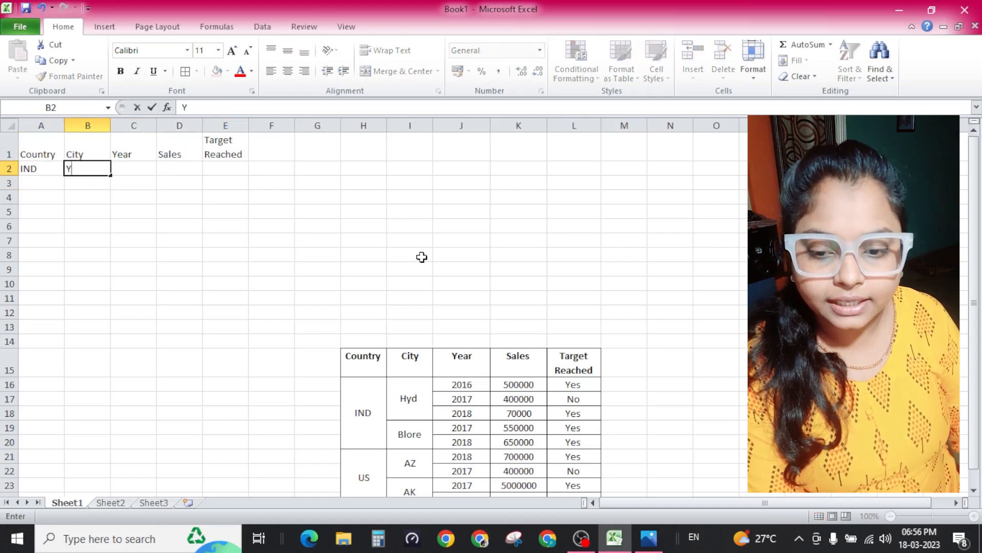
{"action": "type", "text": "d"}
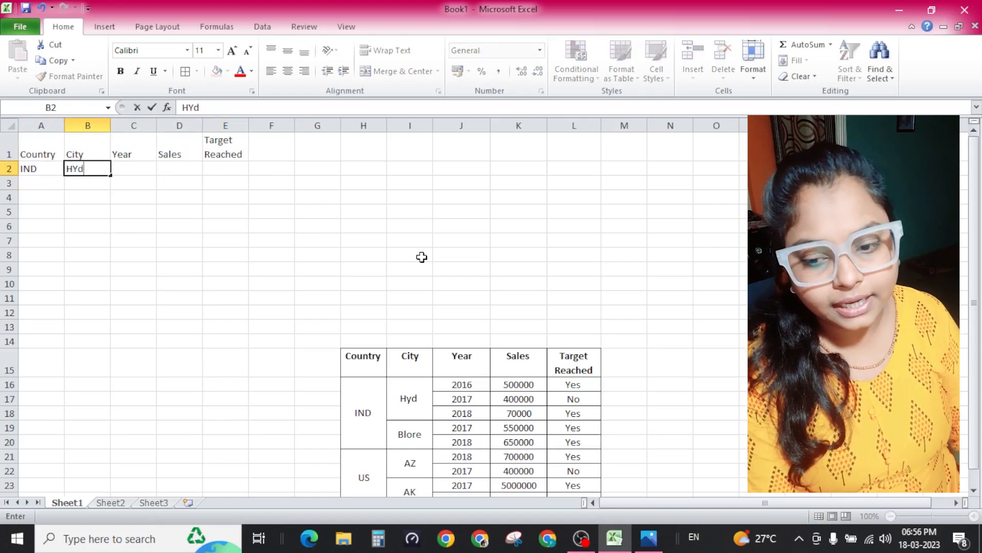
{"action": "key", "text": "BackSpace"}
{"action": "key", "text": "BackSpace"}
{"action": "type", "text": "yd"}
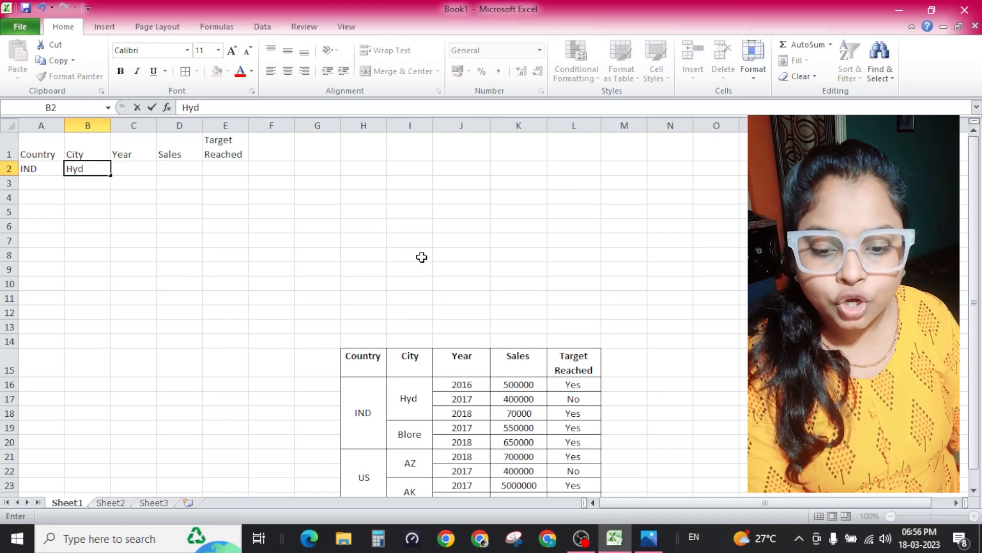
{"action": "key", "text": "Tab"}
- Fill the Year column with 2016, 207, 2018, 2017 and 2018 in cells C2 to C6
{"action": "key", "text": "Down"}
{"action": "key", "text": "Down"}
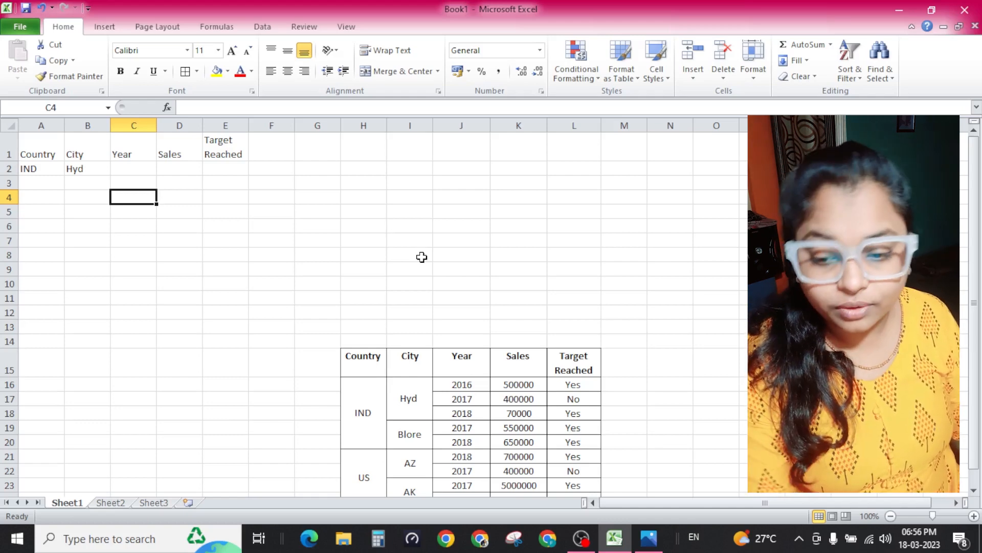
{"action": "key", "text": "Up"}
{"action": "key", "text": "Up"}
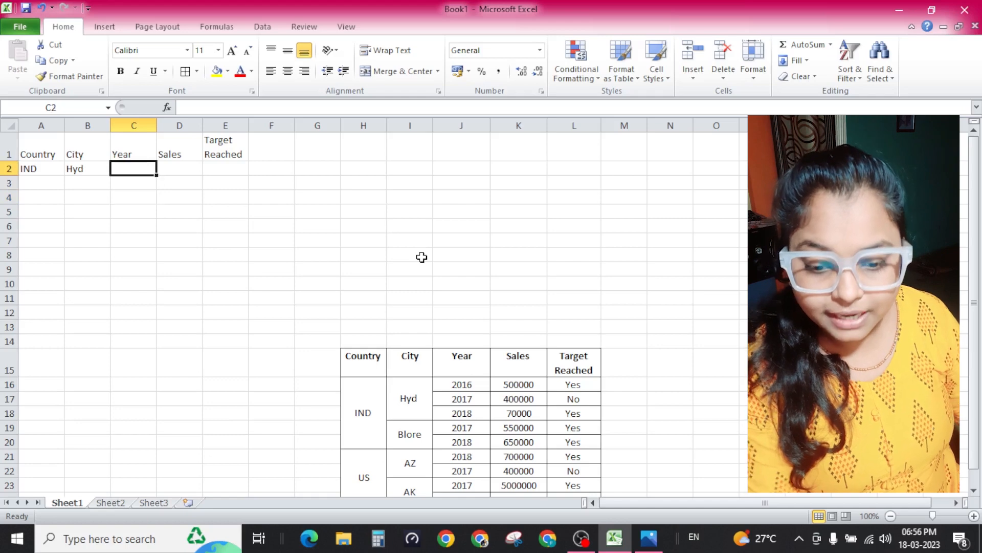
{"action": "type", "text": "2016"}
{"action": "key", "text": "Return"}
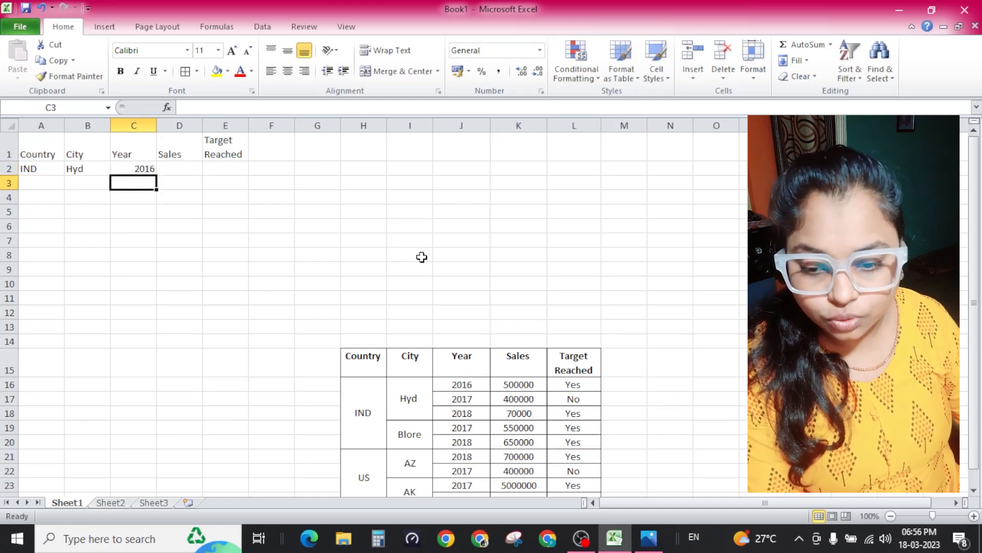
{"action": "type", "text": "207"}
{"action": "key", "text": "Return"}
{"action": "type", "text": "2018"}
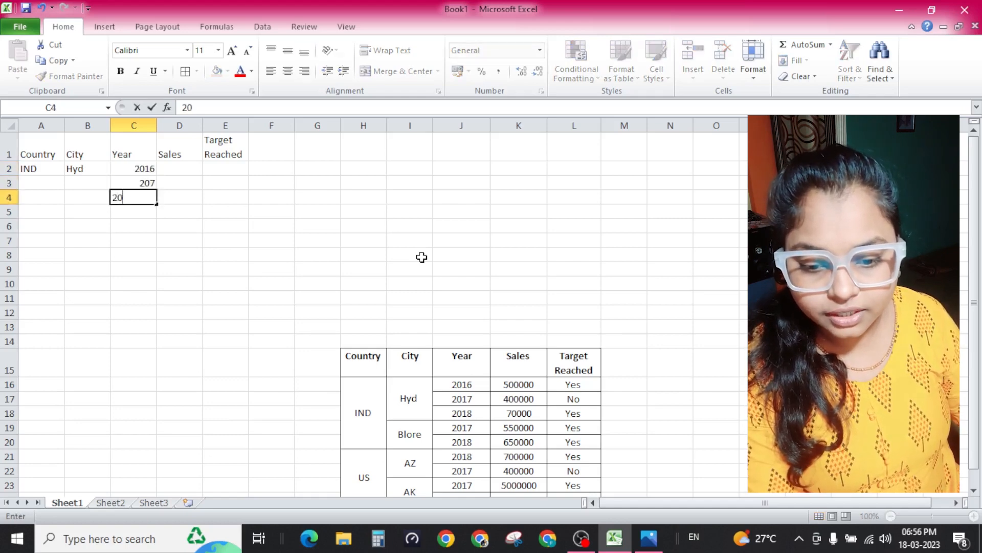
{"action": "key", "text": "Return"}
{"action": "type", "text": "2017"}
{"action": "key", "text": "Return"}
{"action": "type", "text": "208"}
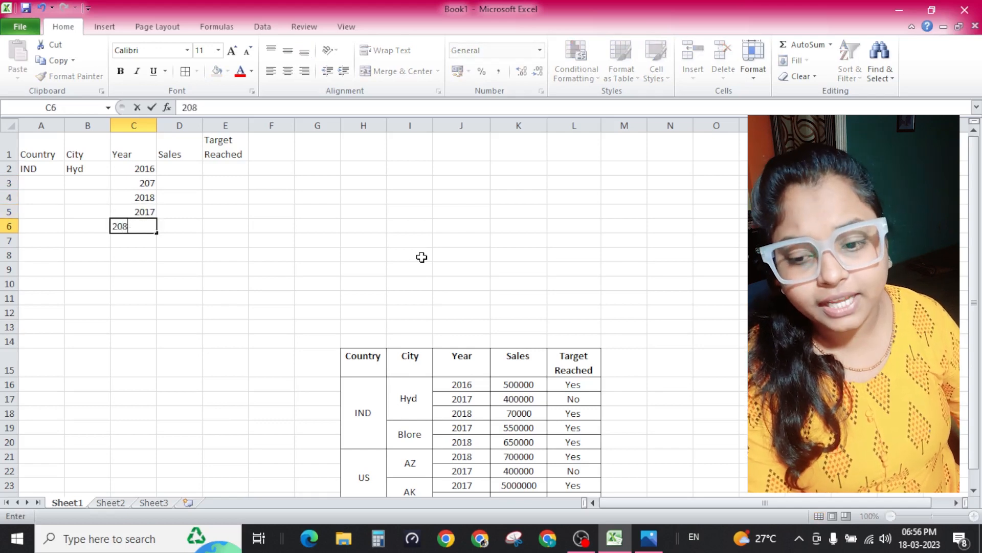
{"action": "key", "text": "BackSpace"}
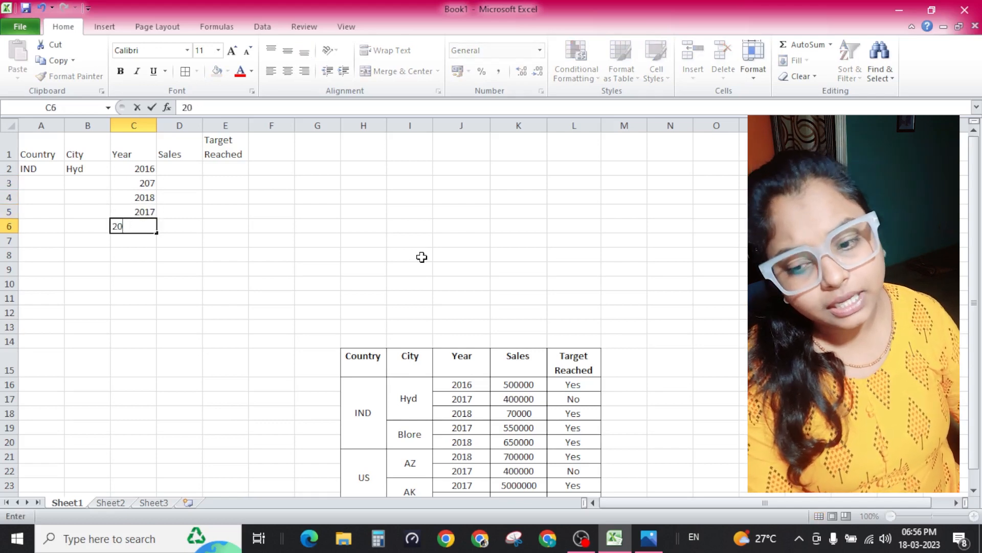
{"action": "type", "text": "18"}
{"action": "key", "text": "Return"}
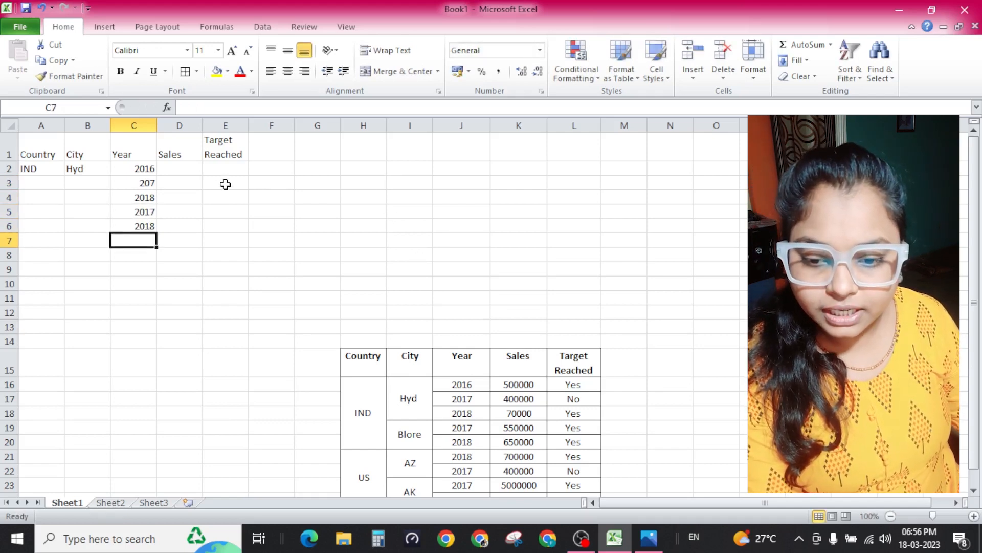
- Enter 50000 as the sales figure in D2 and correct the year in C3 to 2017
{"action": "left_click", "coordinate": [197, 170]}
{"action": "type", "text": "50000"}
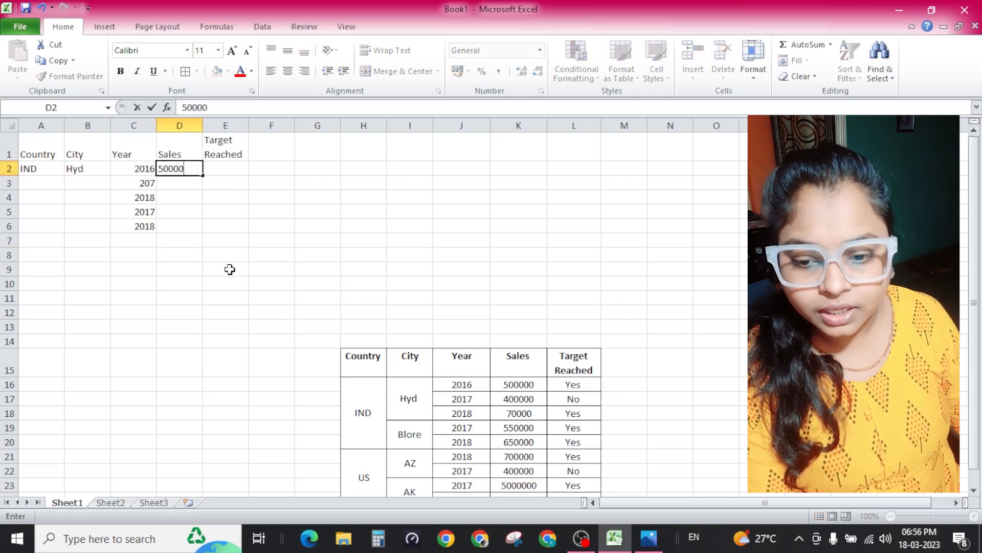
{"action": "left_click", "coordinate": [146, 183]}
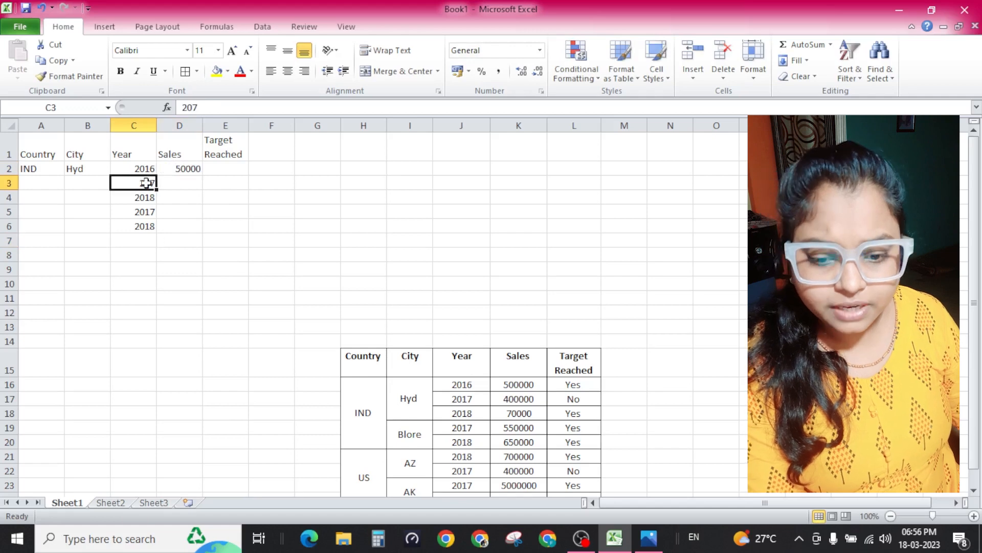
{"action": "double_click", "coordinate": [146, 182]}
{"action": "type", "text": "1"}
{"action": "key", "text": "Return"}
- Change the sales figure in cell D2 to 5000000
{"action": "left_click", "coordinate": [188, 171]}
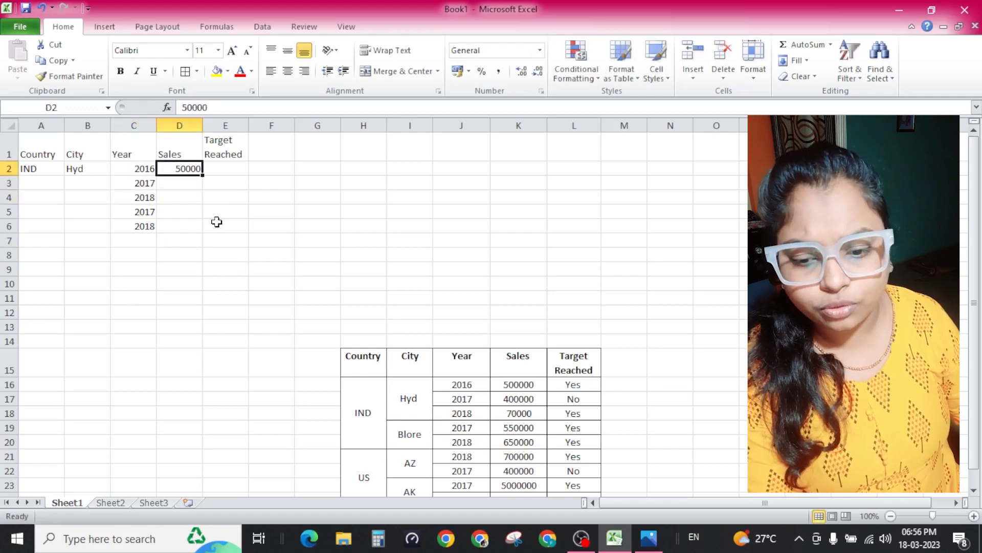
{"action": "type", "text": "50000"}
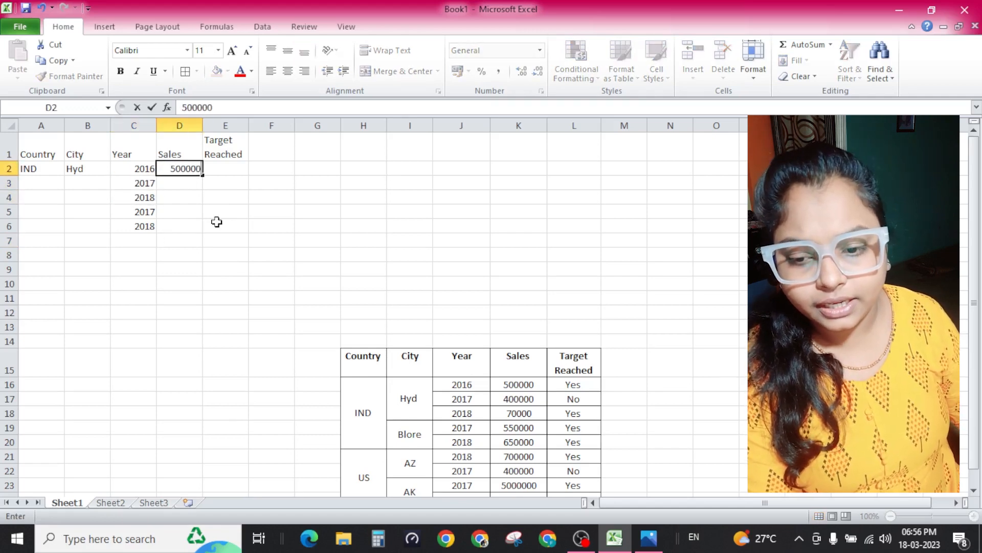
{"action": "key", "text": "Return"}
{"action": "key", "text": "Up"}
{"action": "key", "text": "F2"}
{"action": "key", "text": "BackSpace"}
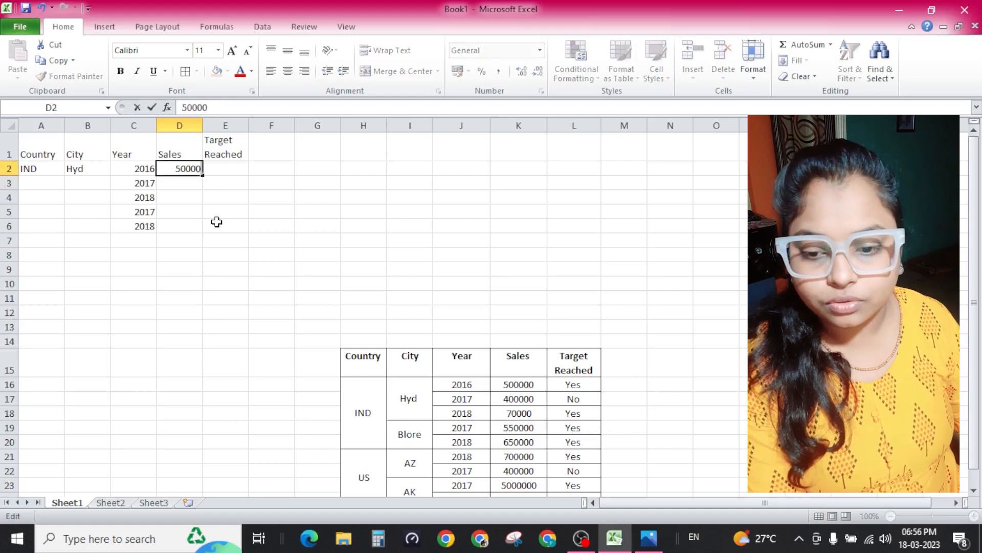
{"action": "key", "text": "Return"}
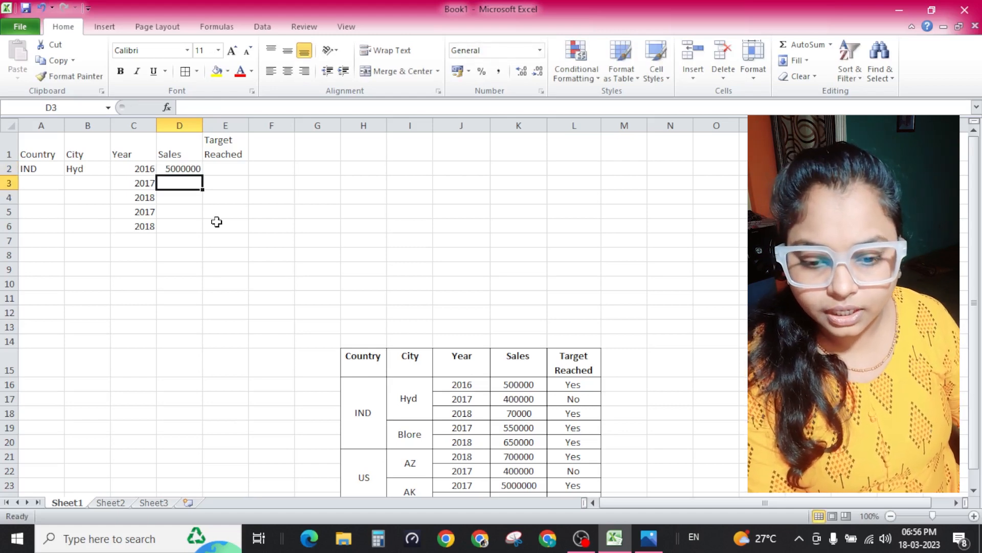
- Enter the sales figures 4000000, 70000, 550000 and 650000 in cells D3 to D6
{"action": "type", "text": "4000000"}
{"action": "key", "text": "Return"}
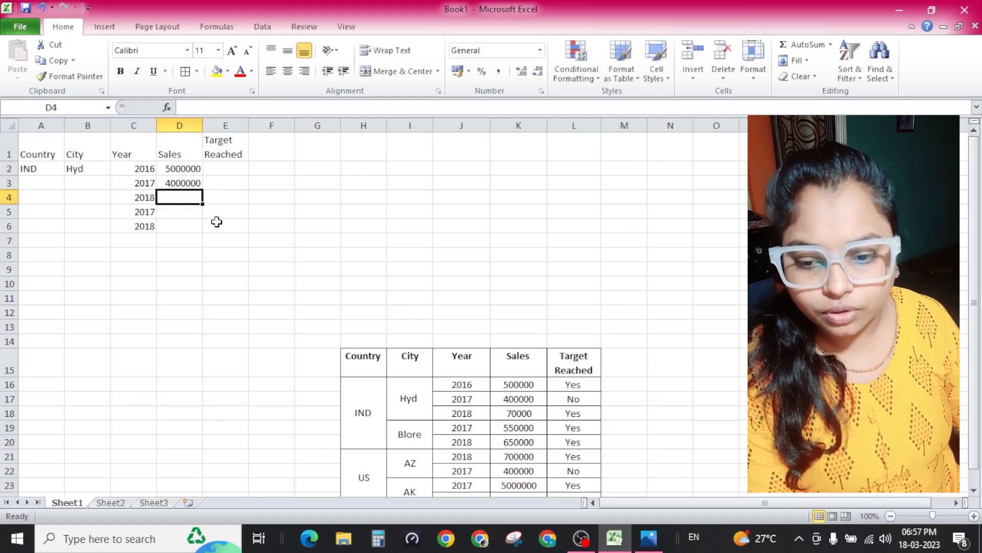
{"action": "type", "text": "70000"}
{"action": "key", "text": "Return"}
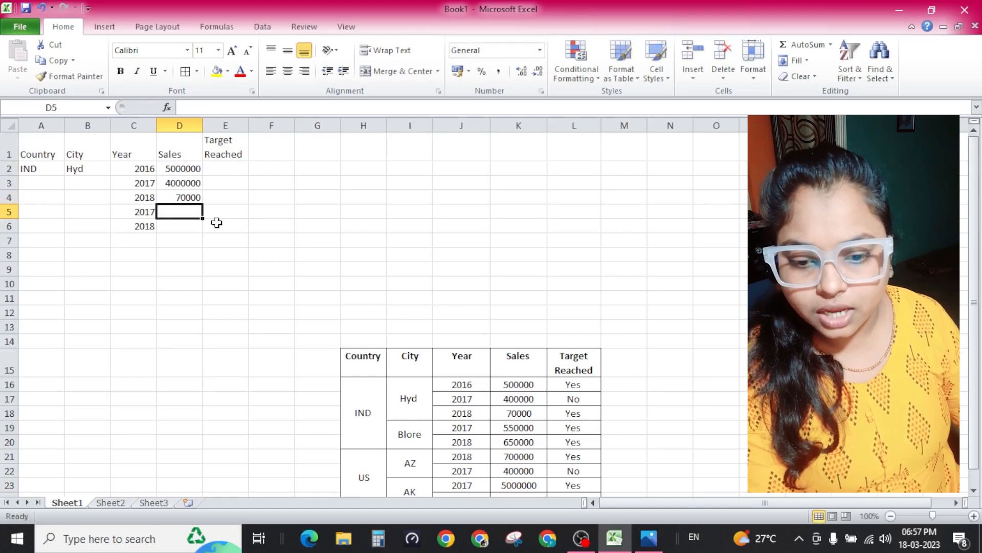
{"action": "type", "text": "550000"}
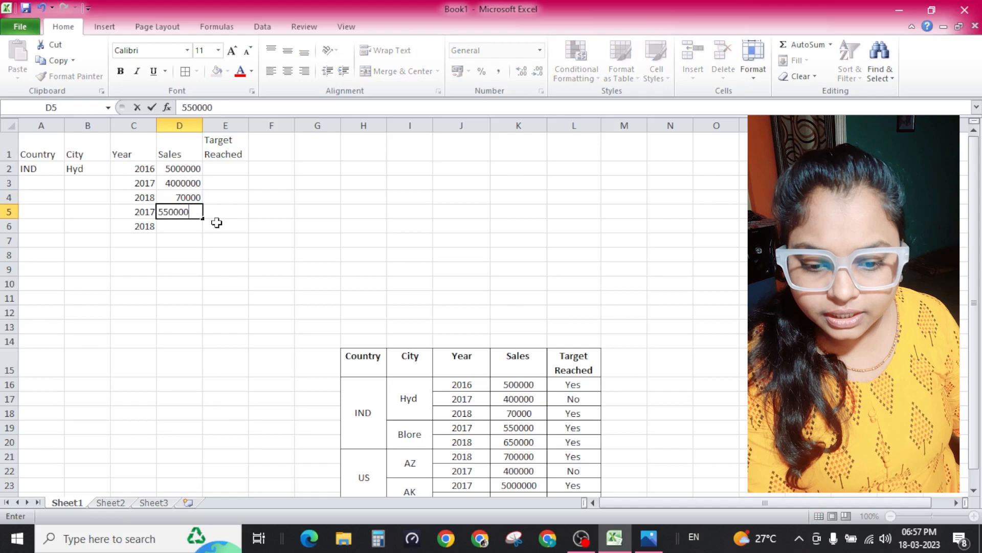
{"action": "key", "text": "Return"}
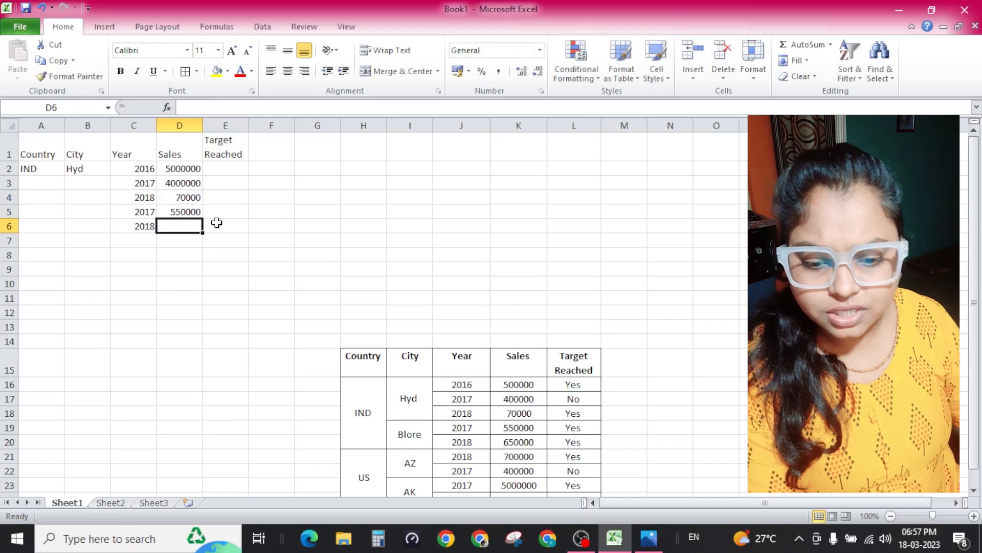
{"action": "type", "text": "5"}
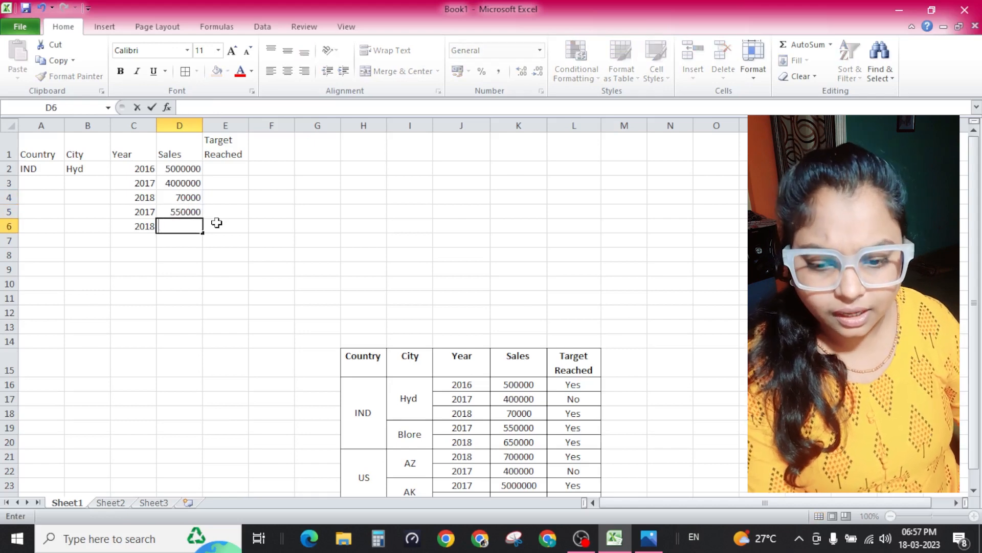
{"action": "type", "text": "650000"}
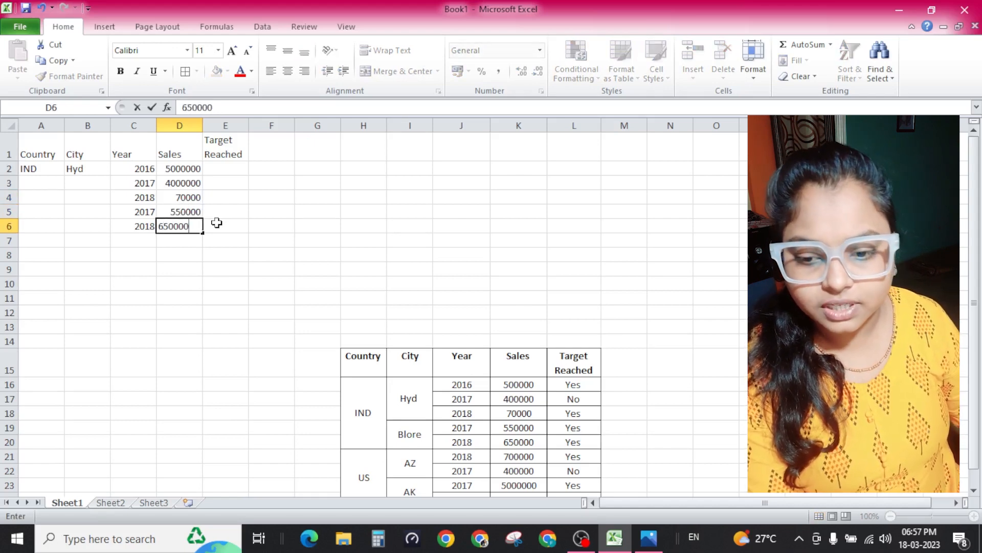
{"action": "left_click", "coordinate": [217, 223]}
- Enter Yes in cell E3 and No in cell E4 of the Target Reached column
{"action": "left_click", "coordinate": [264, 226]}
{"action": "left_click", "coordinate": [233, 180]}
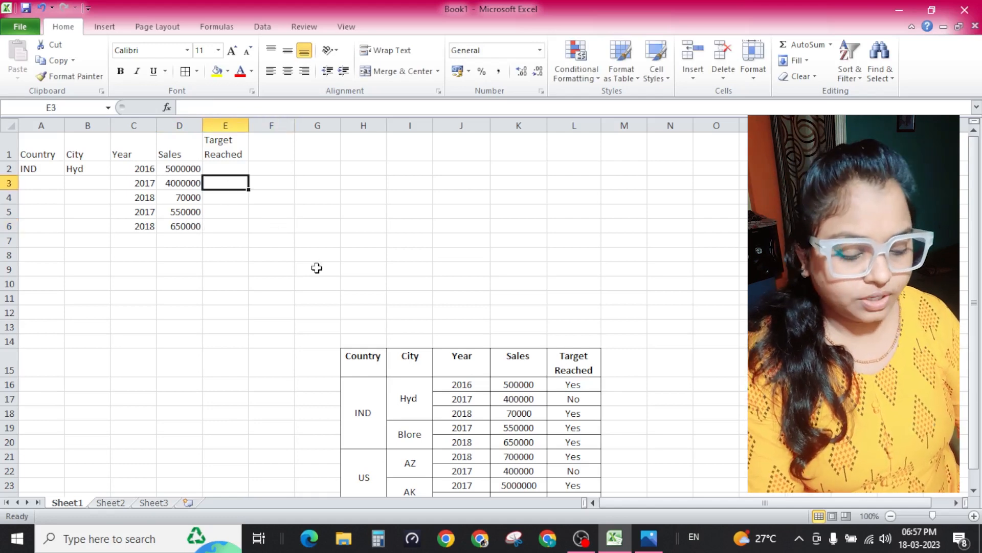
{"action": "type", "text": "Yes"}
{"action": "key", "text": "Return"}
{"action": "type", "text": "No"}
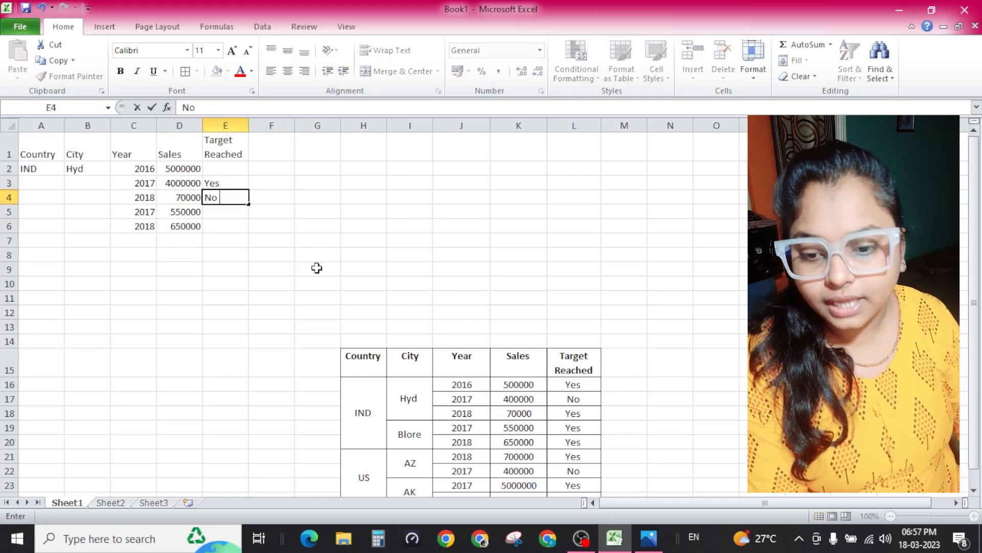
- Set the Target Reached values to Yes in E2, No in E3 and Yes in E4
{"action": "key", "text": "Up"}
{"action": "key", "text": "Up"}
{"action": "type", "text": "Yes"}
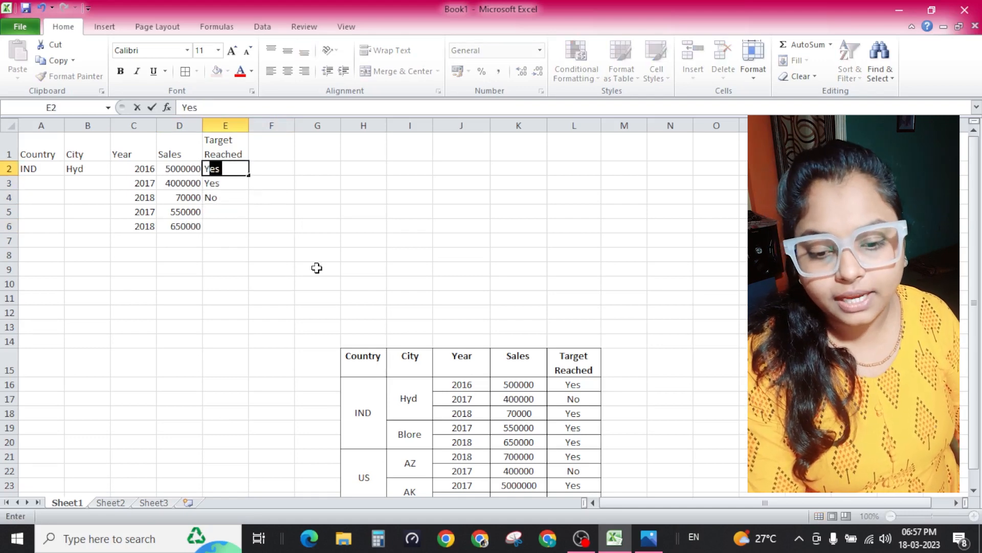
{"action": "key", "text": "Return"}
{"action": "type", "text": "No"}
{"action": "key", "text": "Return"}
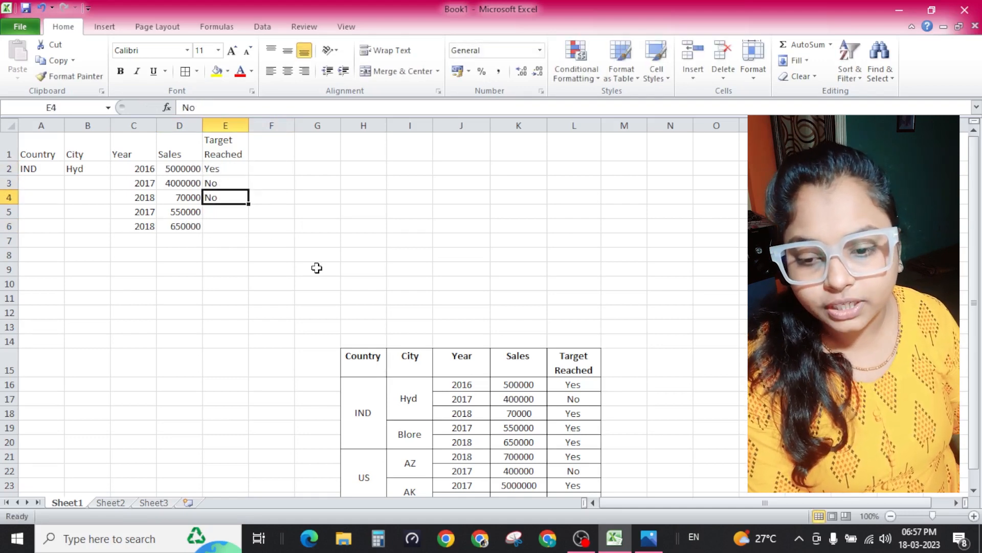
{"action": "key", "text": "Delete"}
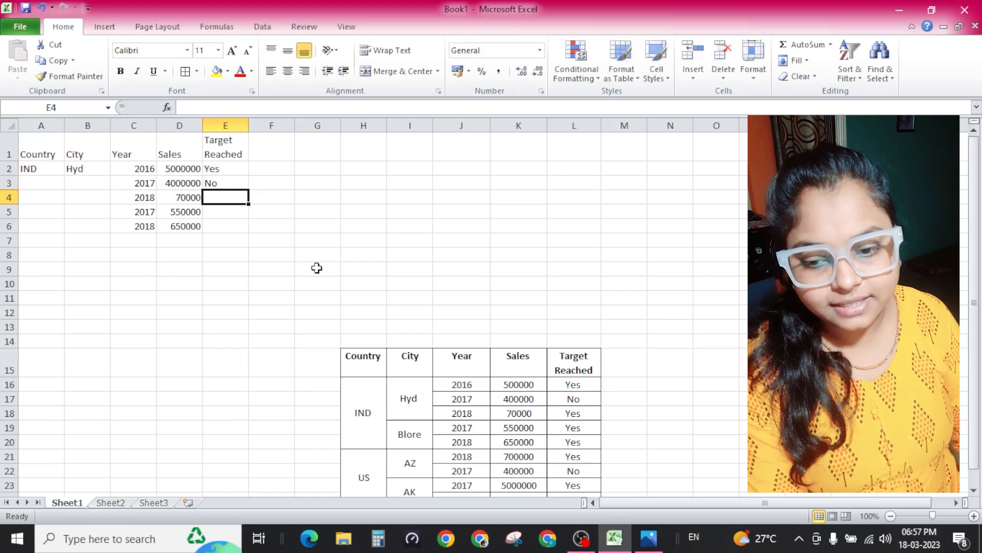
{"action": "type", "text": "Yes"}
{"action": "left_click", "coordinate": [317, 267]}
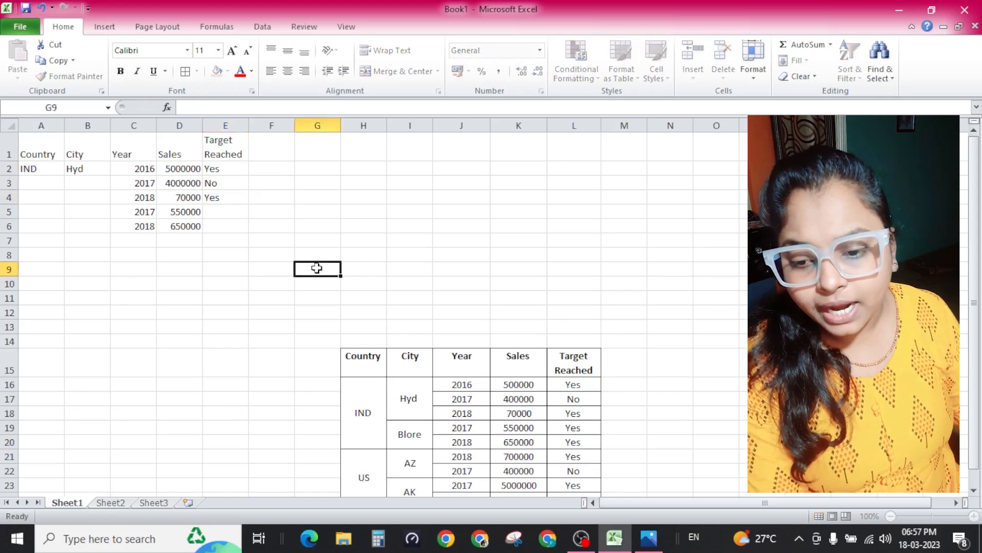
- Fill the Yes value from E4 down into cells E5 and E6
{"action": "left_click", "coordinate": [213, 198]}
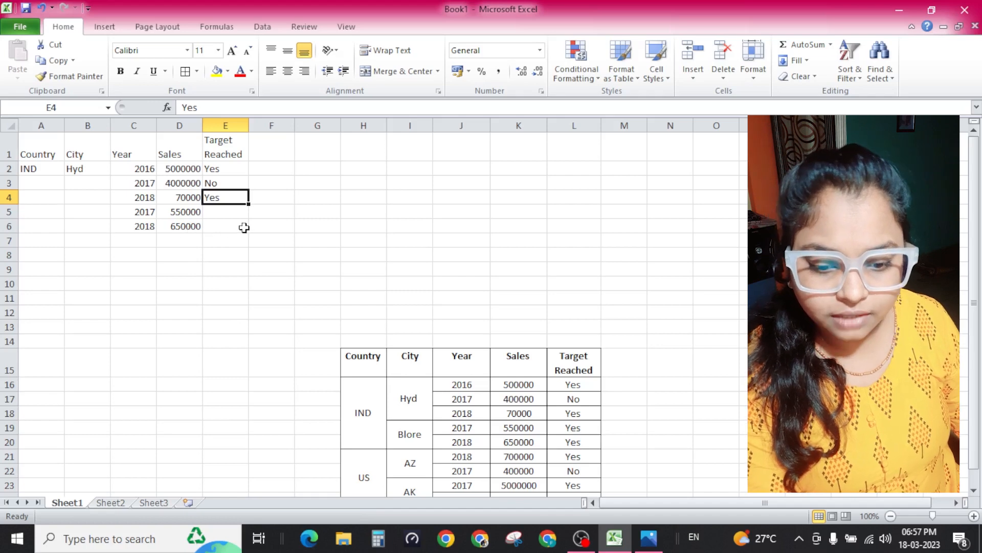
{"action": "left_click", "coordinate": [228, 225], "text": "shift"}
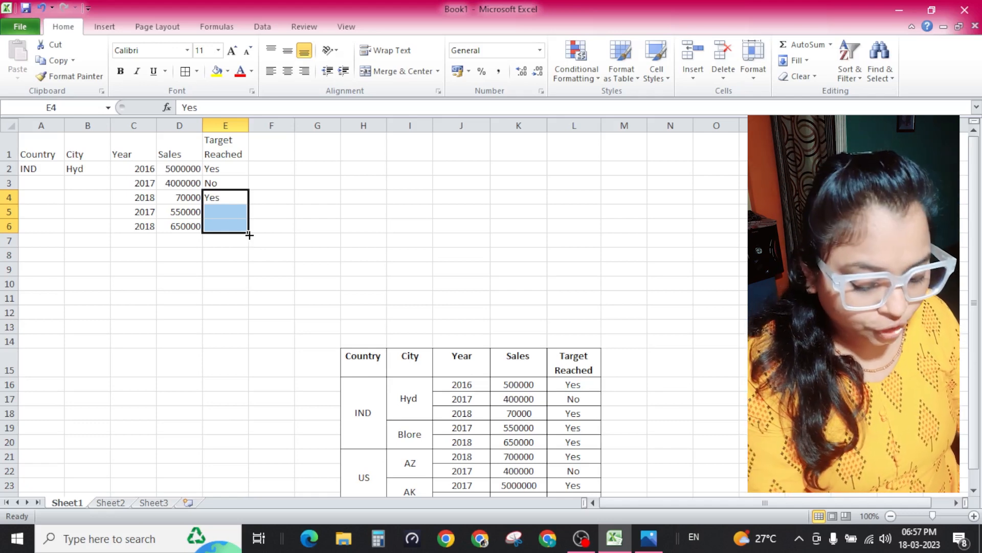
{"action": "key", "text": "ctrl+d"}
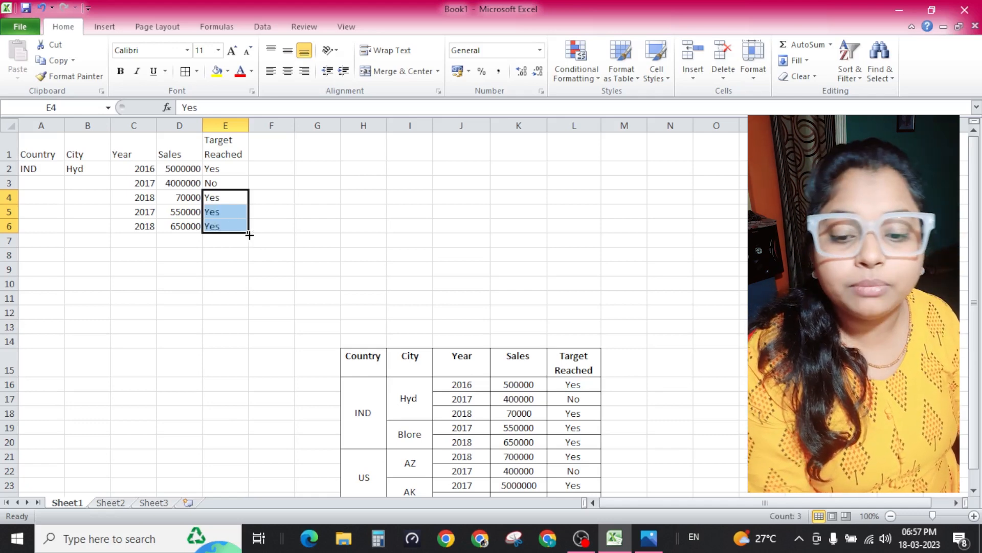
{"action": "left_click", "coordinate": [257, 226]}
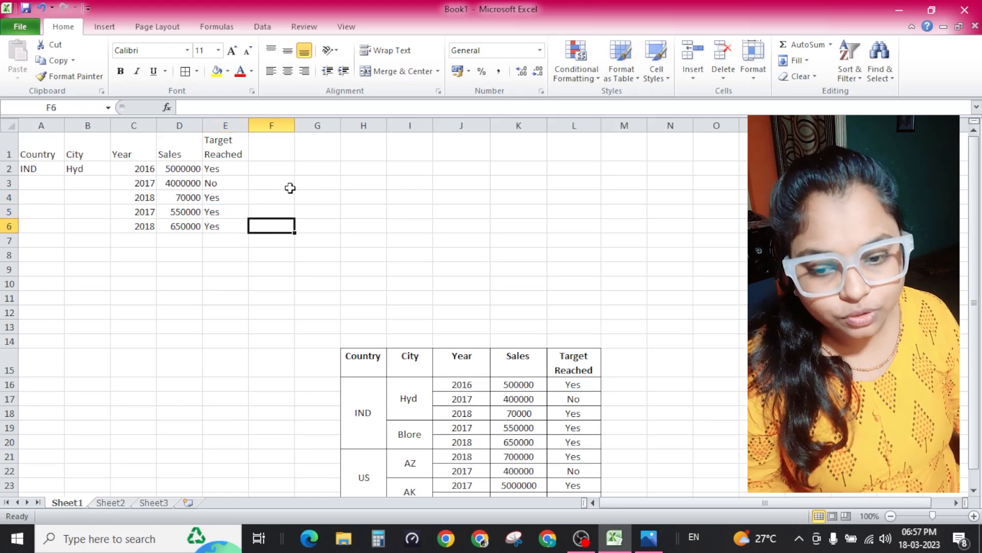
{"action": "left_click_drag", "start_coordinate": [289, 187], "coordinate": [358, 195]}
{"action": "left_click_drag", "start_coordinate": [211, 197], "coordinate": [383, 197]}
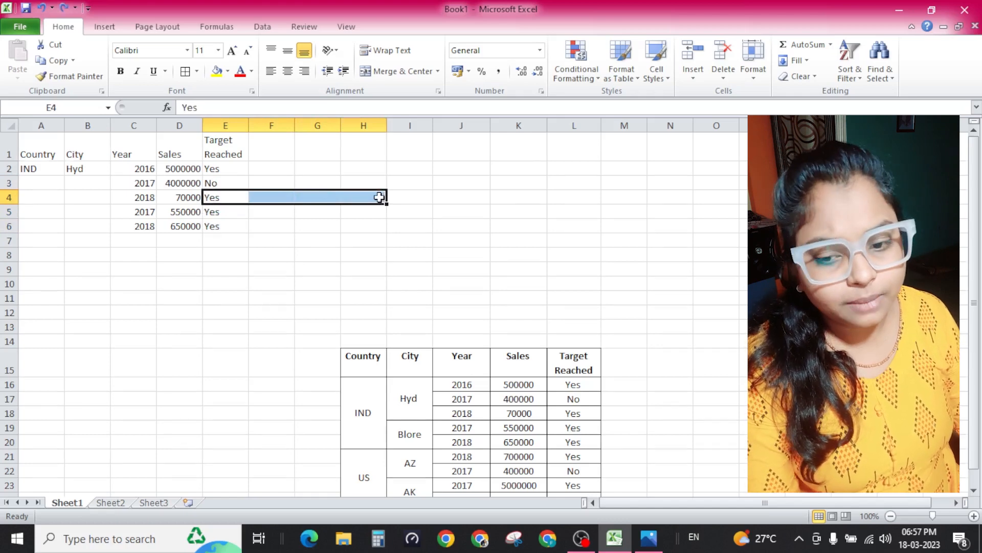
{"action": "left_click_drag", "start_coordinate": [272, 154], "coordinate": [372, 153]}
{"action": "left_click", "coordinate": [263, 210]}
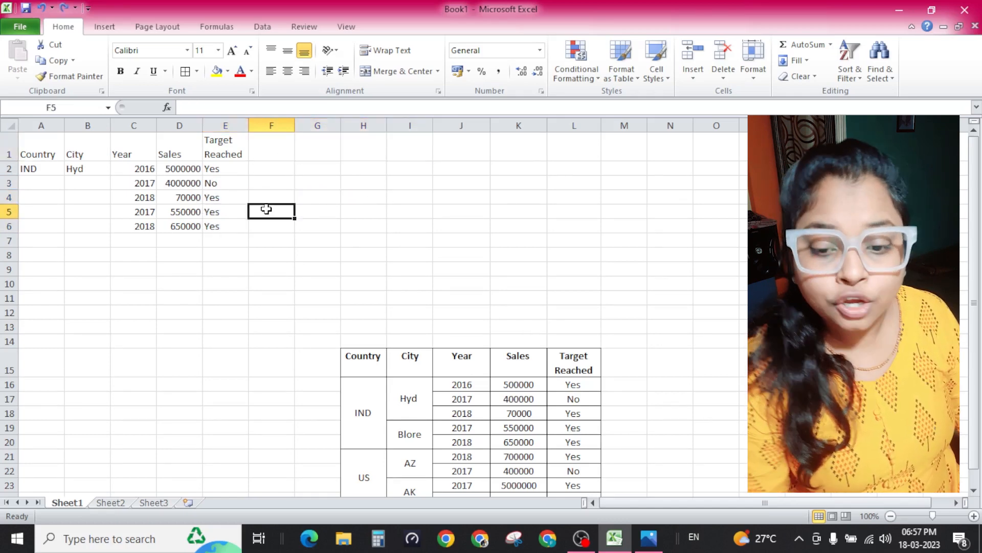
{"action": "left_click", "coordinate": [224, 214]}
{"action": "left_click", "coordinate": [240, 255]}
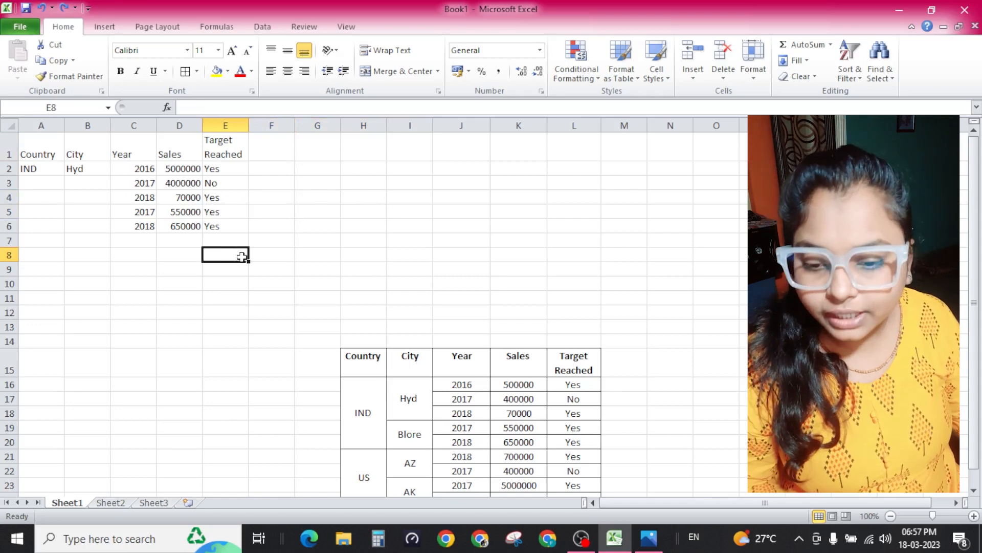
{"action": "left_click", "coordinate": [331, 241]}
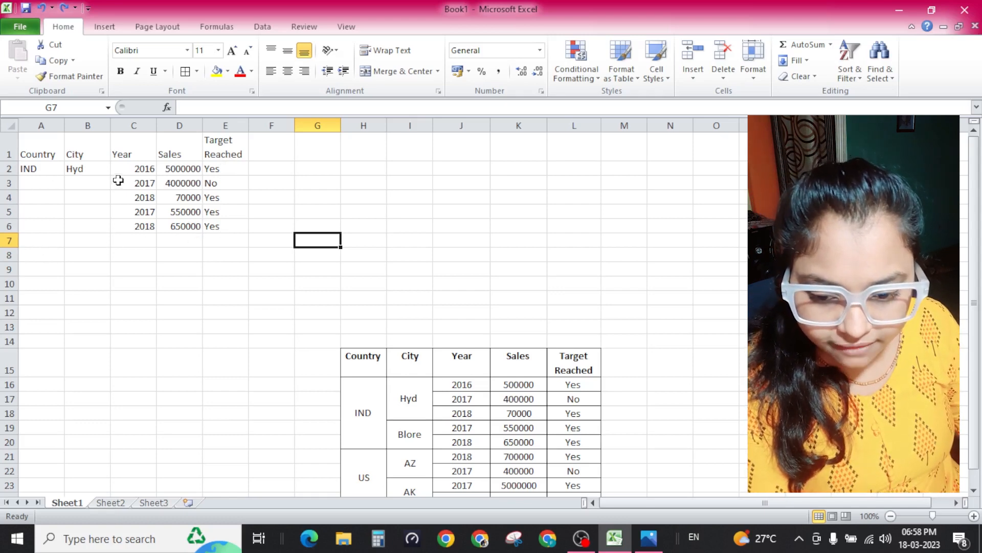
{"action": "left_click_drag", "start_coordinate": [134, 170], "coordinate": [210, 226]}
{"action": "left_click", "coordinate": [211, 225]}
{"action": "left_click", "coordinate": [195, 228]}
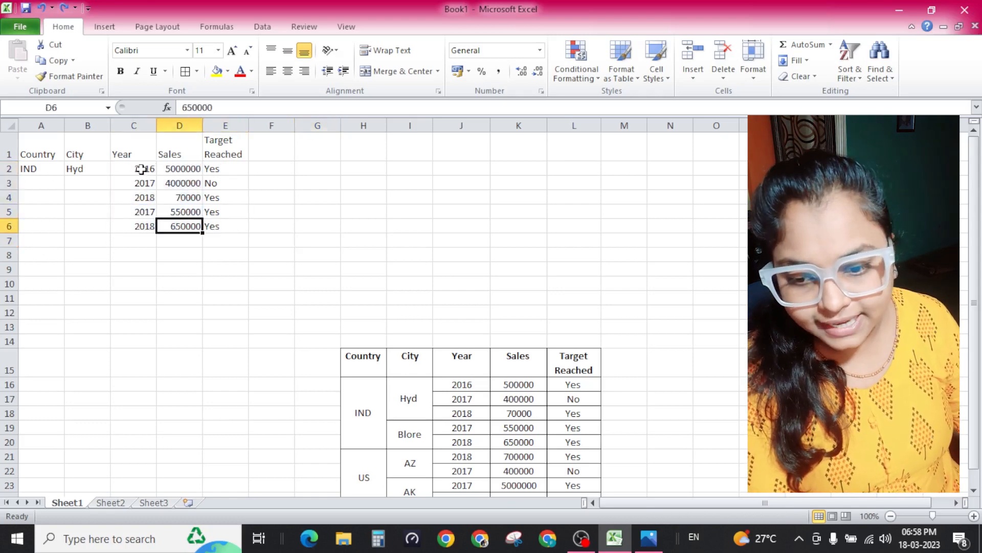
{"action": "left_click_drag", "start_coordinate": [143, 169], "coordinate": [179, 233]}
{"action": "double_click", "coordinate": [146, 225]}
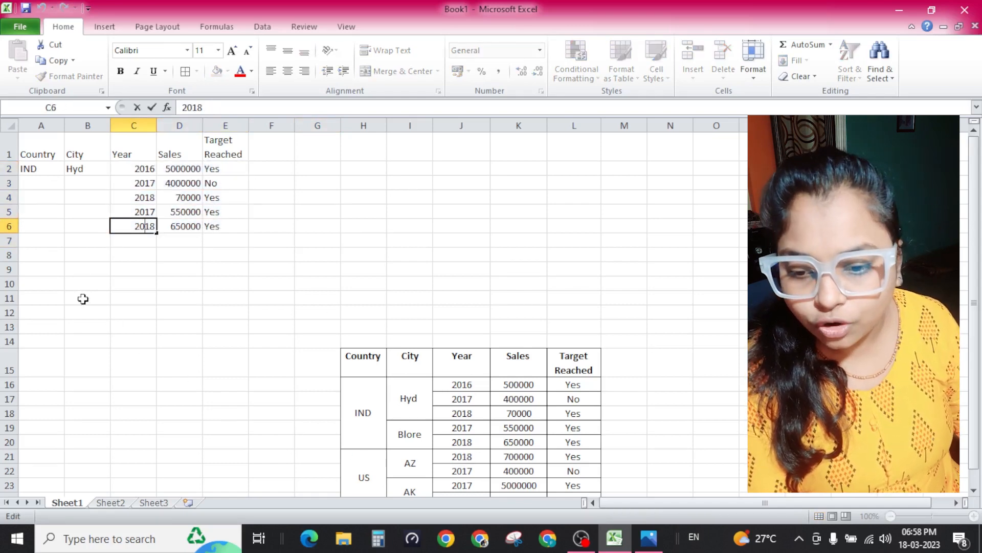
- Enter US, AZ, 2018, 700000 and Yes across cells A7 to E7 as the first US record
{"action": "left_click", "coordinate": [29, 241]}
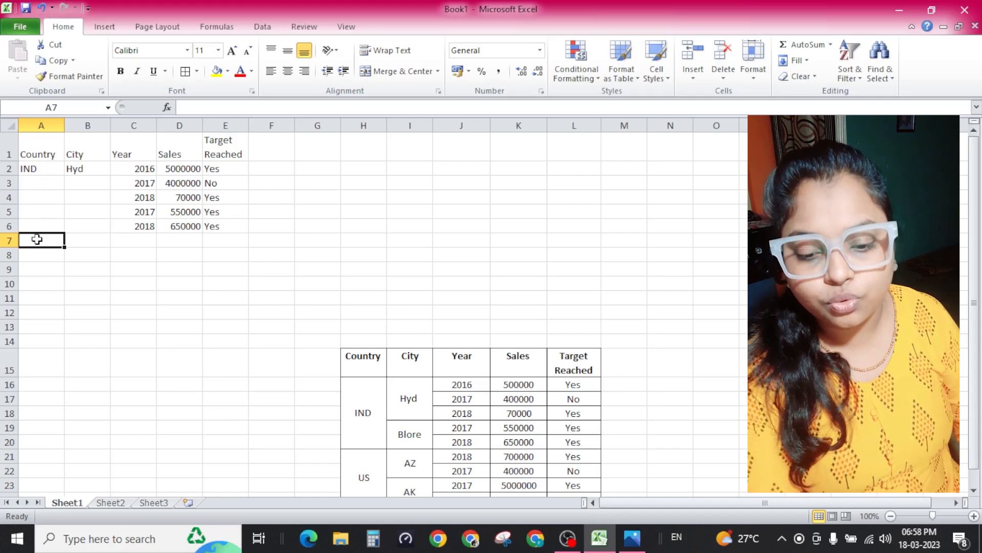
{"action": "type", "text": "US"}
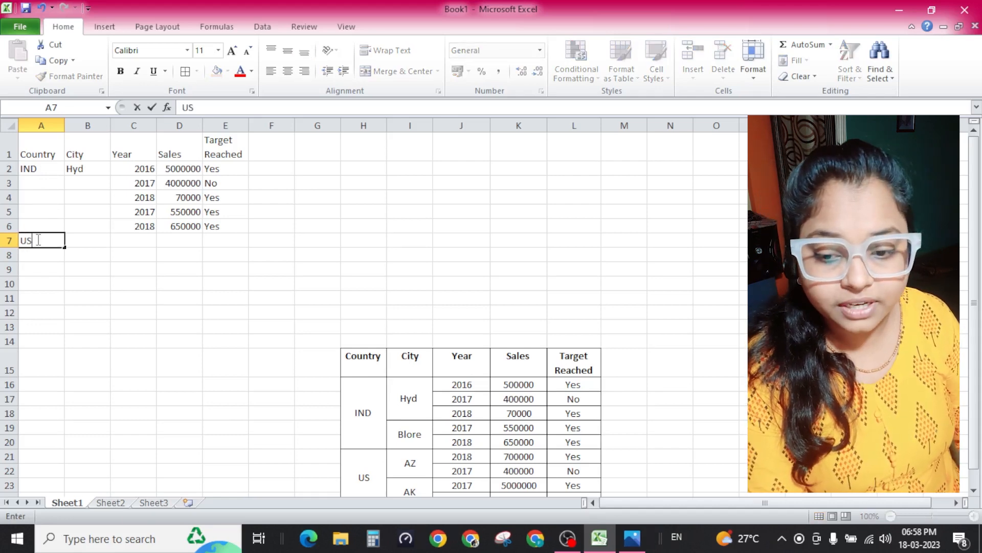
{"action": "key", "text": "Tab"}
{"action": "type", "text": "AZ"}
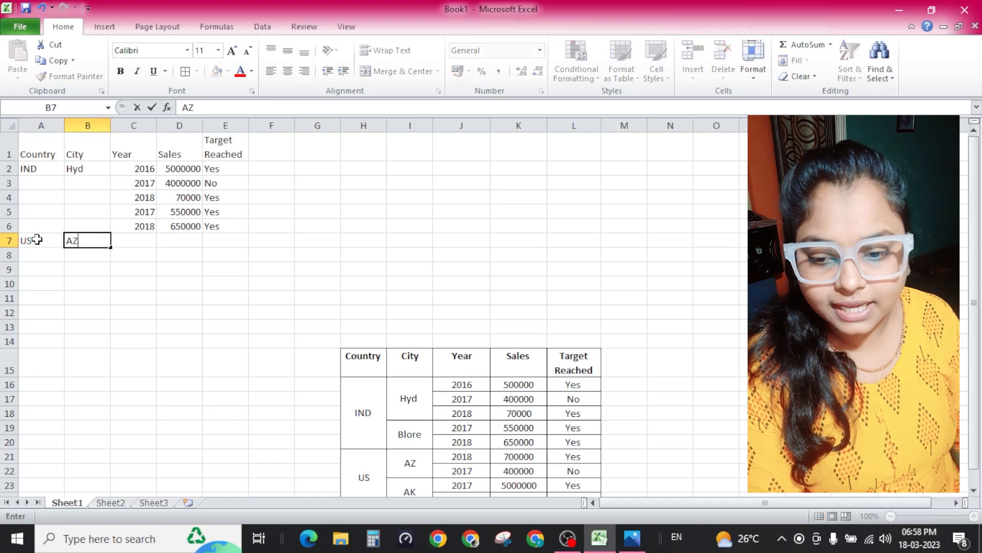
{"action": "key", "text": "Tab"}
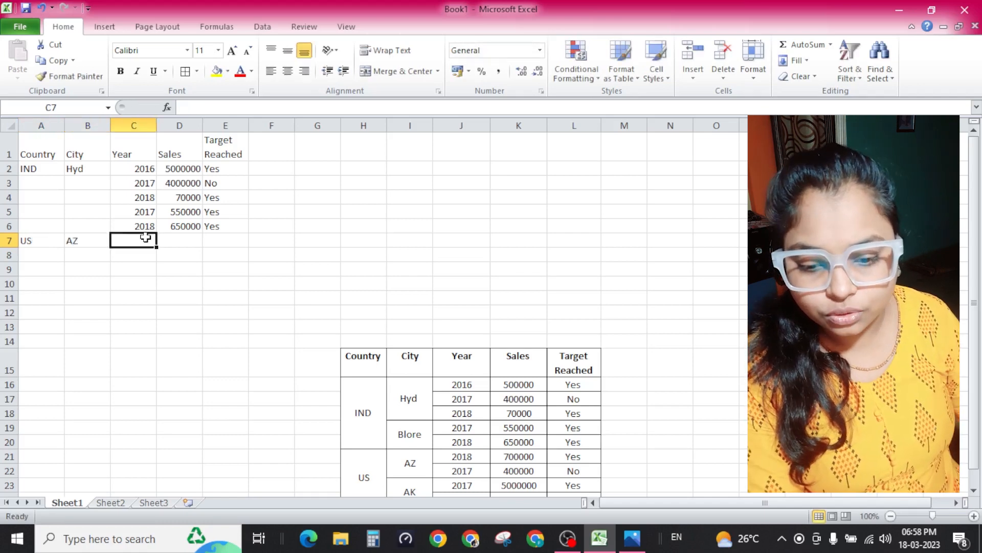
{"action": "type", "text": "2018"}
{"action": "key", "text": "Tab"}
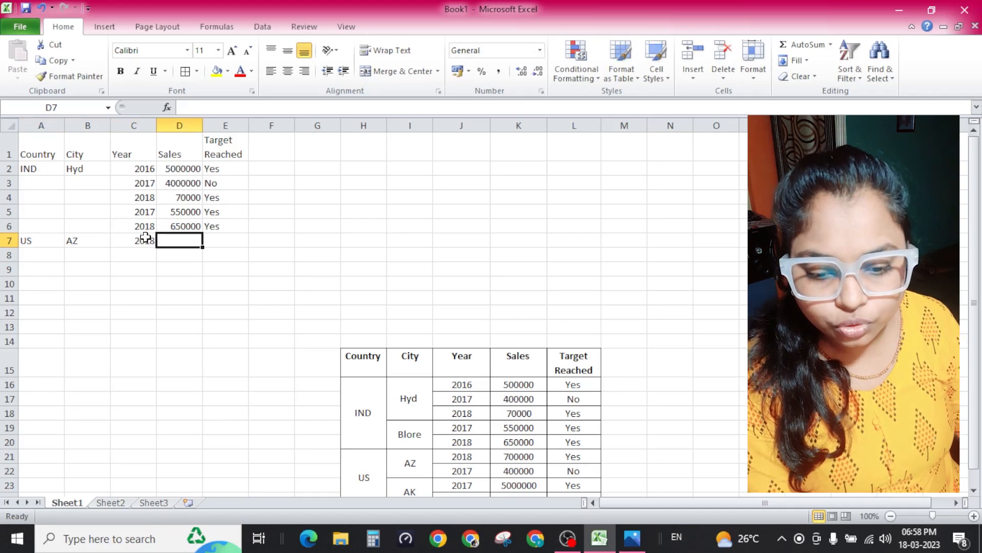
{"action": "type", "text": "700000"}
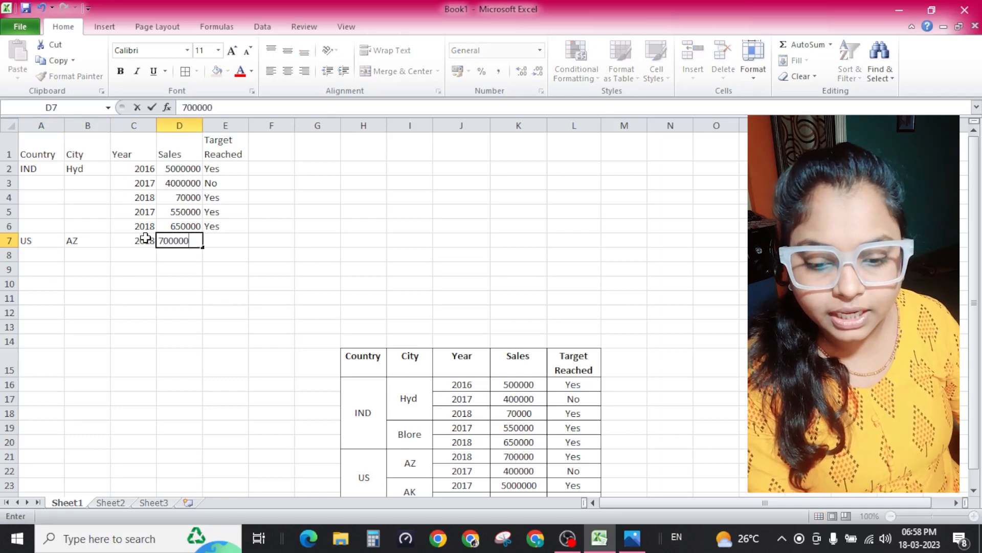
{"action": "key", "text": "Tab"}
{"action": "type", "text": "Yes"}
{"action": "key", "text": "Return"}
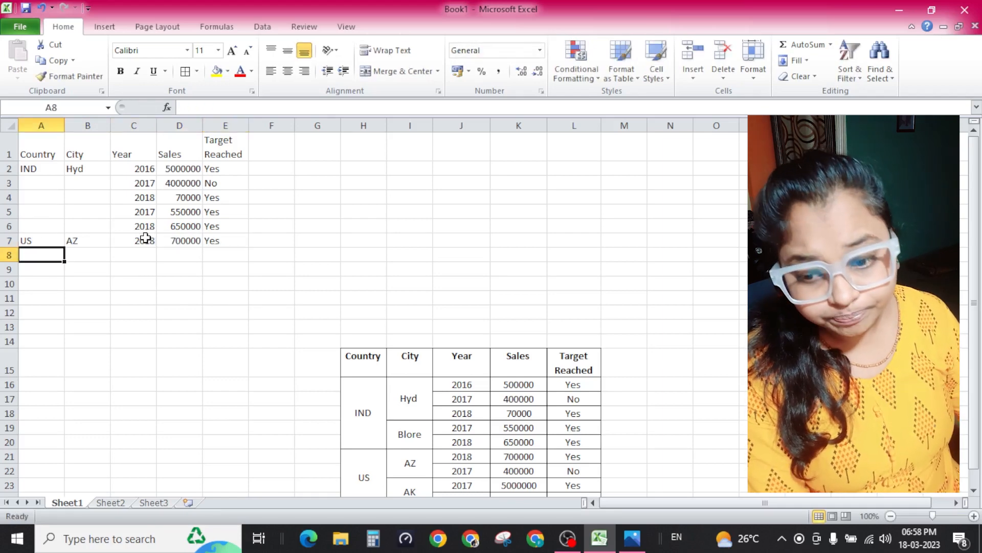
- Enter the years 2017, 2017 and 2018 in cells C8 to C10
{"action": "left_click", "coordinate": [228, 313]}
{"action": "scroll", "coordinate": [511, 343], "scroll_direction": "down", "scroll_amount": 1}
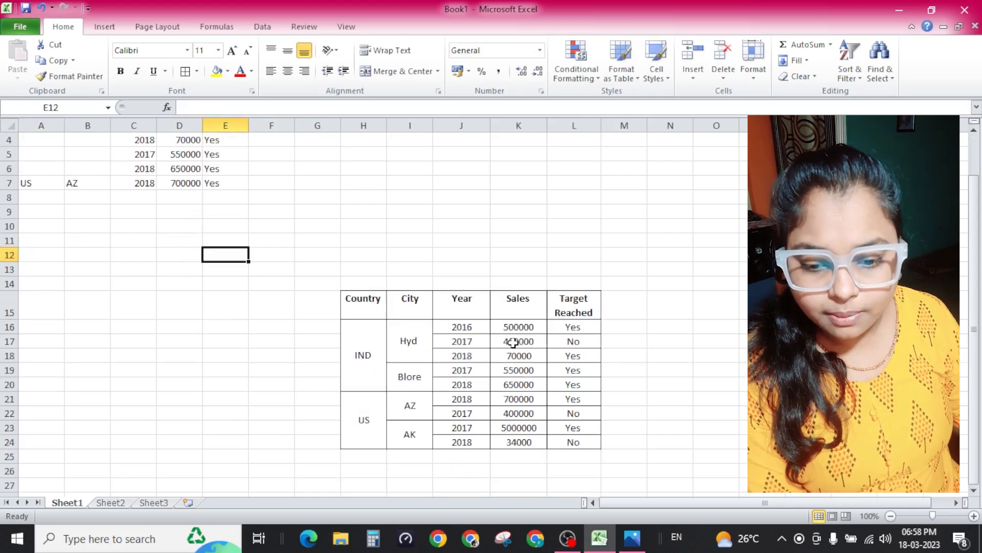
{"action": "scroll", "coordinate": [157, 363], "scroll_direction": "up", "scroll_amount": 1}
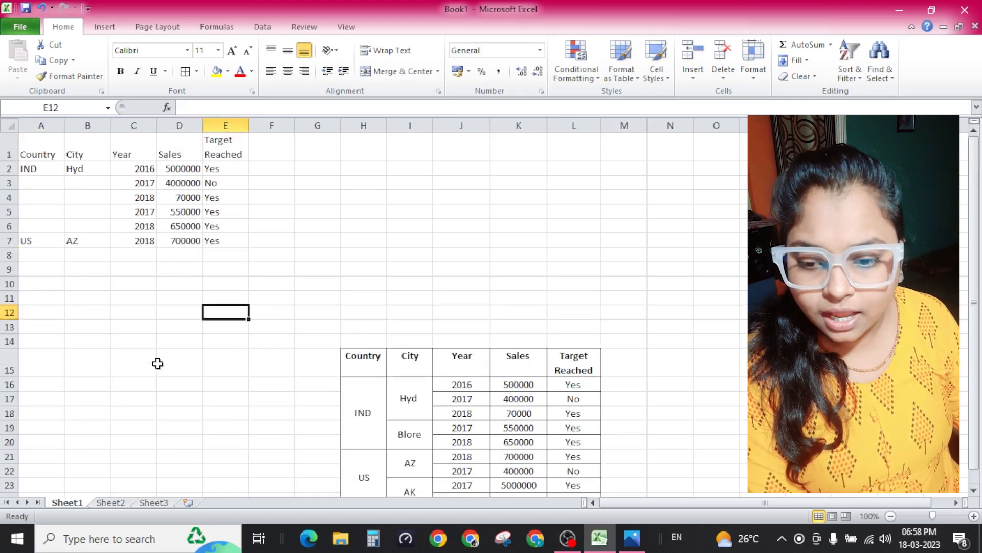
{"action": "left_click", "coordinate": [147, 254]}
{"action": "type", "text": "2017"}
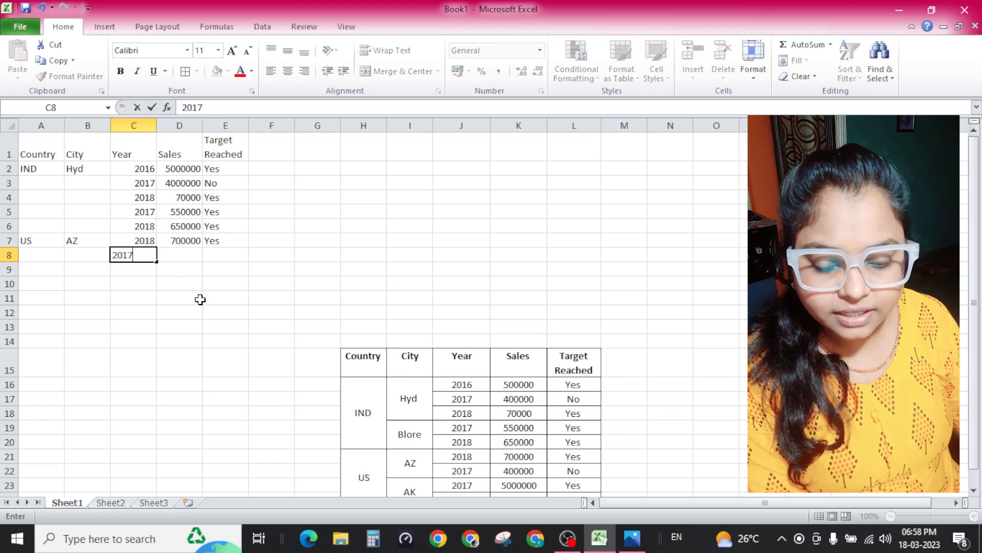
{"action": "key", "text": "Return"}
{"action": "type", "text": "2017"}
{"action": "key", "text": "Return"}
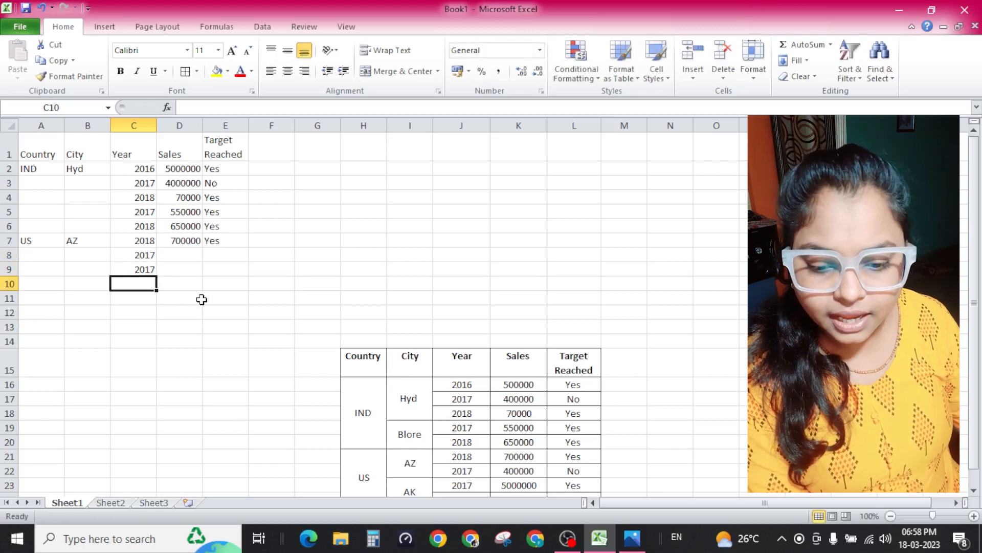
{"action": "scroll", "coordinate": [201, 299], "scroll_direction": "down", "scroll_amount": 1}
{"action": "type", "text": "2018"}
{"action": "key", "text": "Return"}
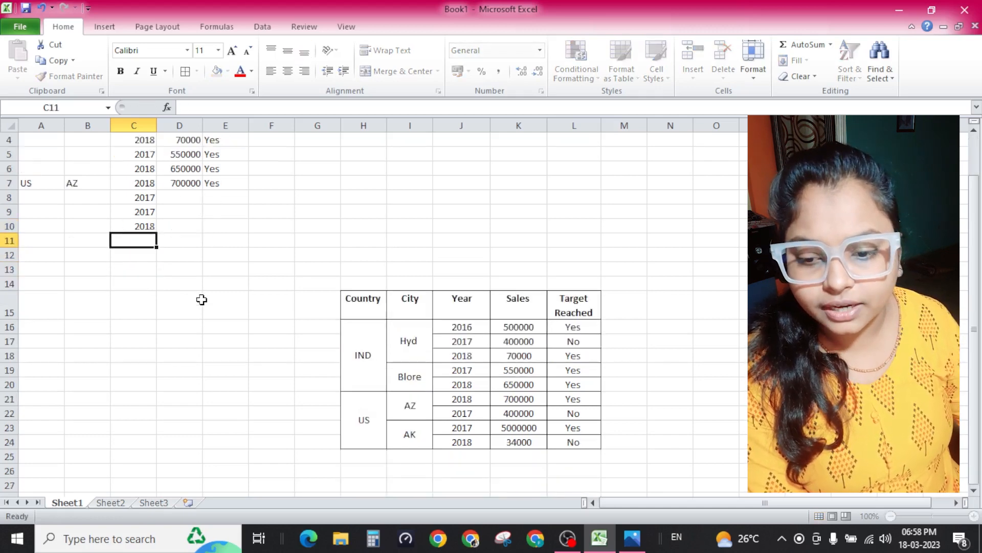
{"action": "scroll", "coordinate": [209, 297], "scroll_direction": "up", "scroll_amount": 1}
{"action": "scroll", "coordinate": [209, 298], "scroll_direction": "down", "scroll_amount": 1}
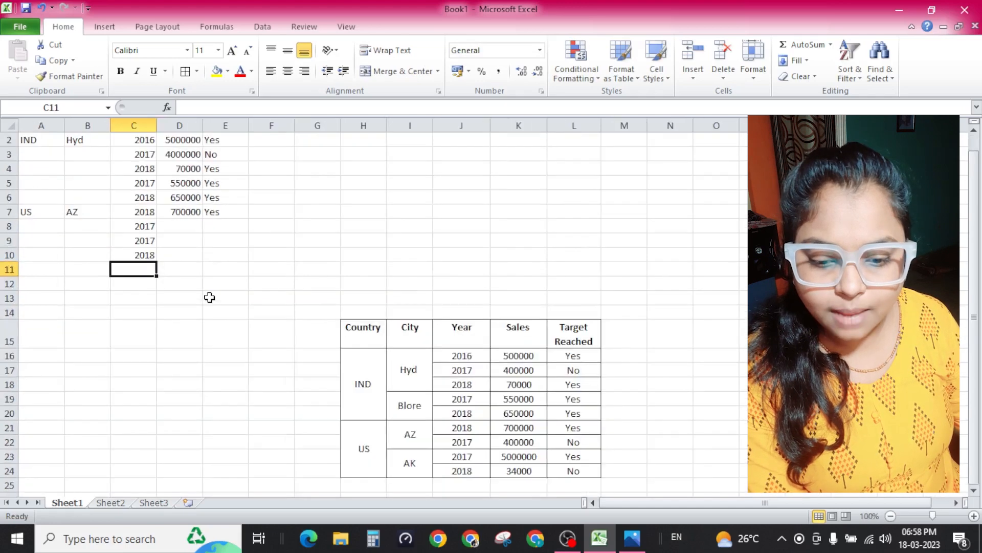
{"action": "scroll", "coordinate": [141, 281], "scroll_direction": "up", "scroll_amount": 1}
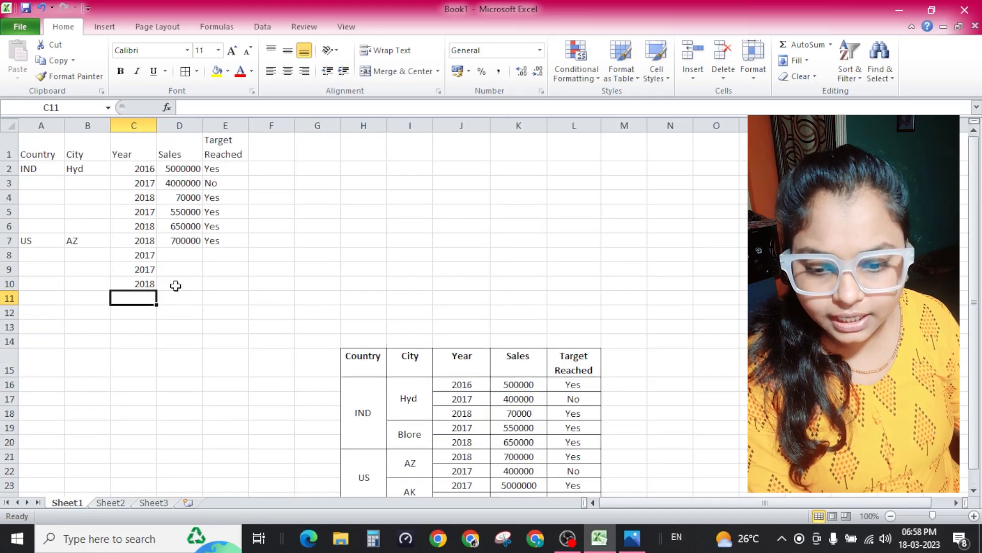
- Top-align and horizontally center the header cells A1 to E1 and make them bold
{"action": "left_click_drag", "start_coordinate": [26, 154], "coordinate": [231, 149]}
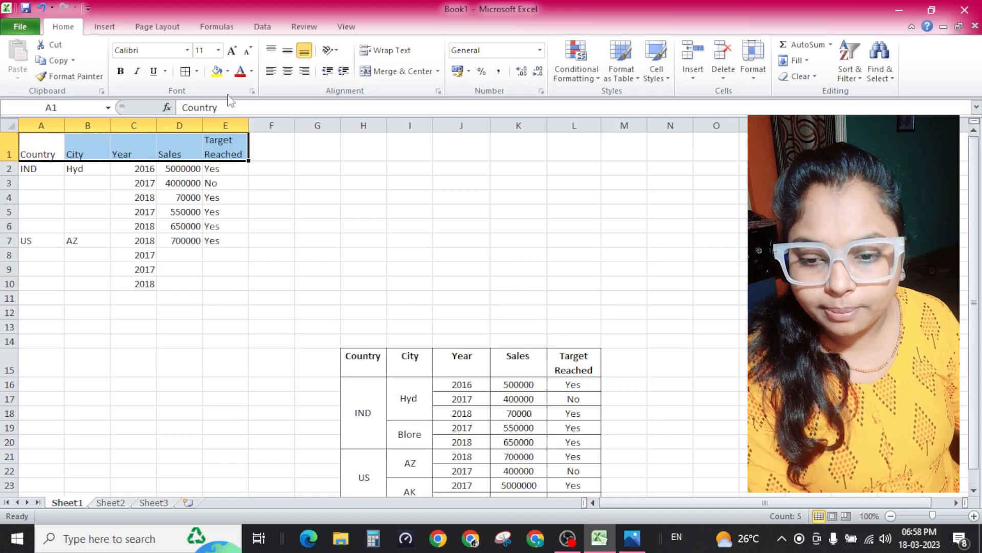
{"action": "left_click", "coordinate": [270, 50]}
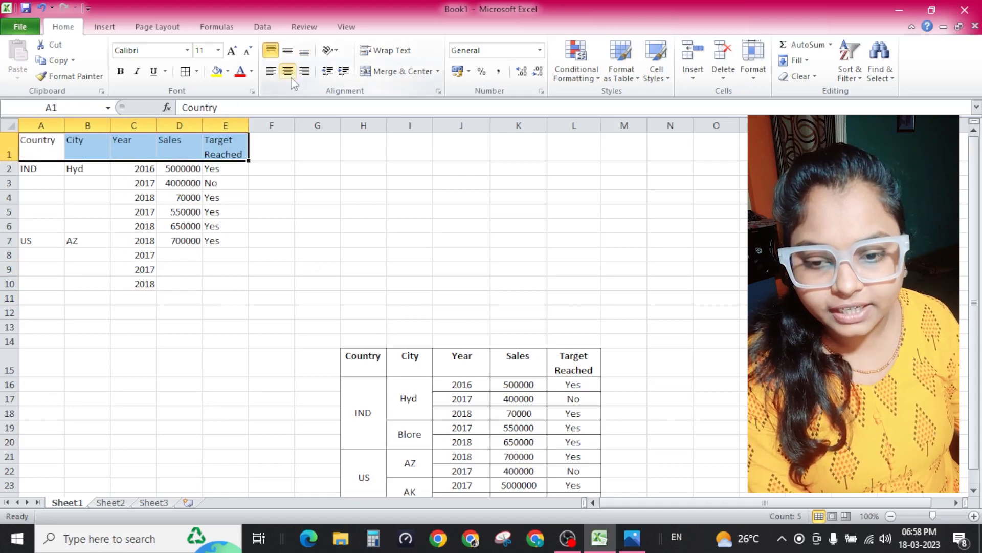
{"action": "left_click", "coordinate": [288, 71]}
{"action": "left_click", "coordinate": [120, 71]}
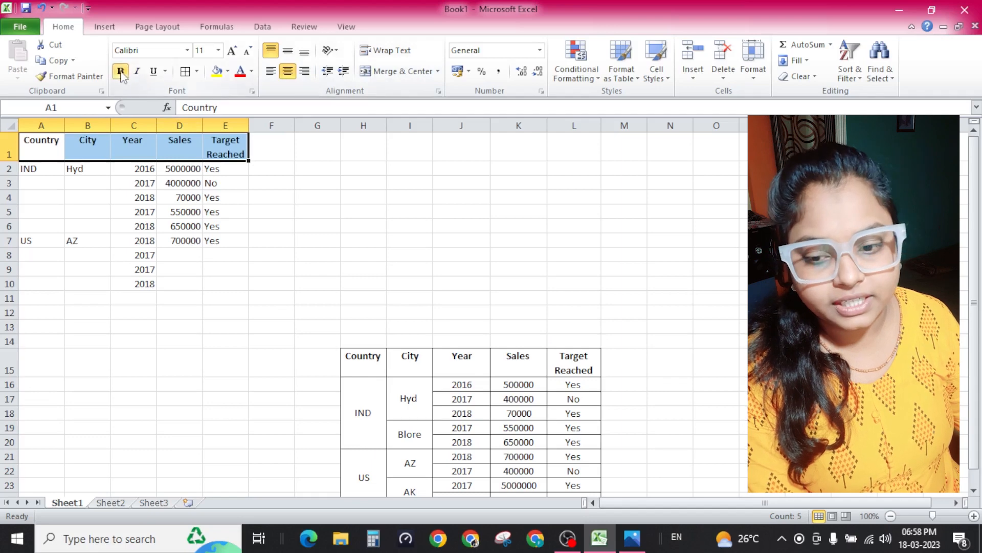
{"action": "left_click", "coordinate": [298, 216]}
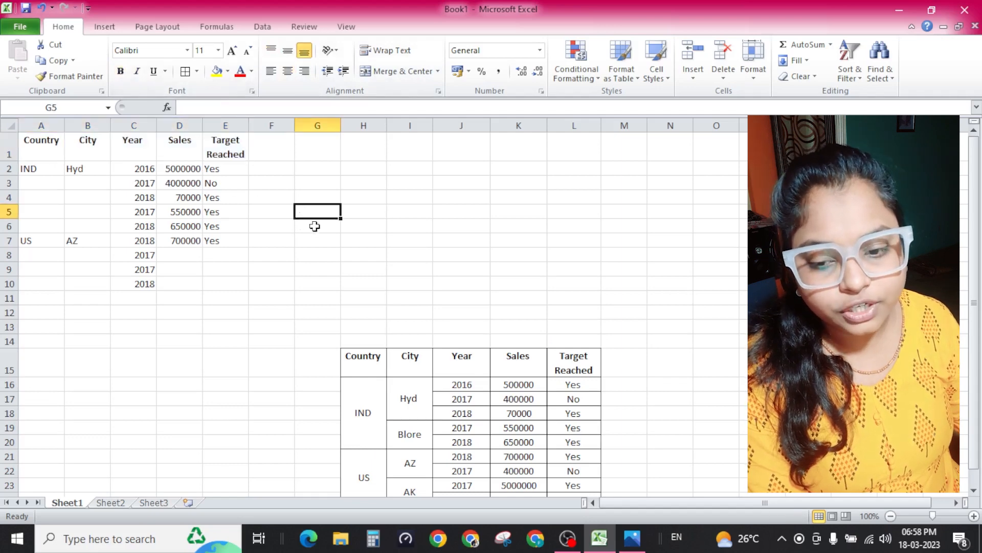
- Delete the empty row 11 between the new table and the reference table
{"action": "right_click", "coordinate": [8, 298]}
{"action": "left_click", "coordinate": [63, 405]}
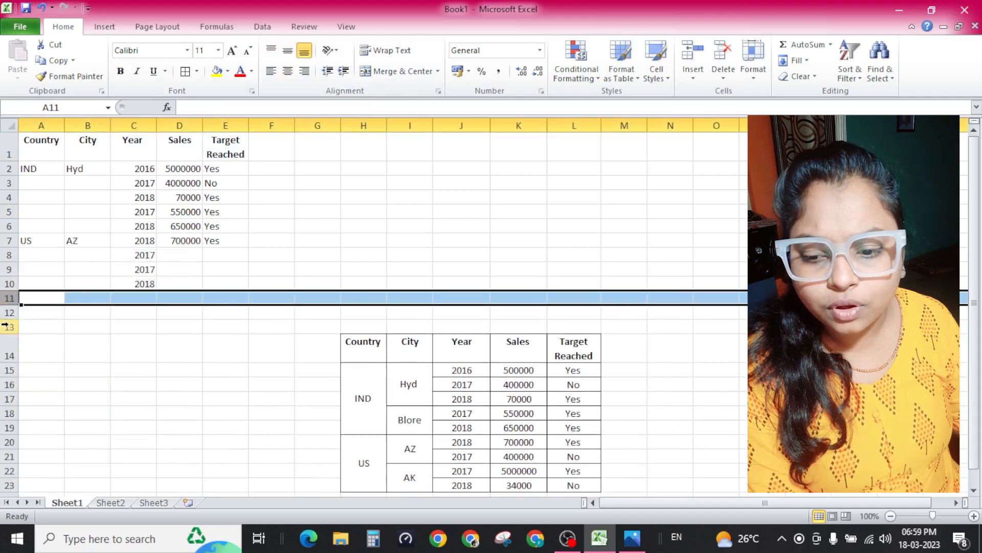
{"action": "left_click", "coordinate": [134, 348]}
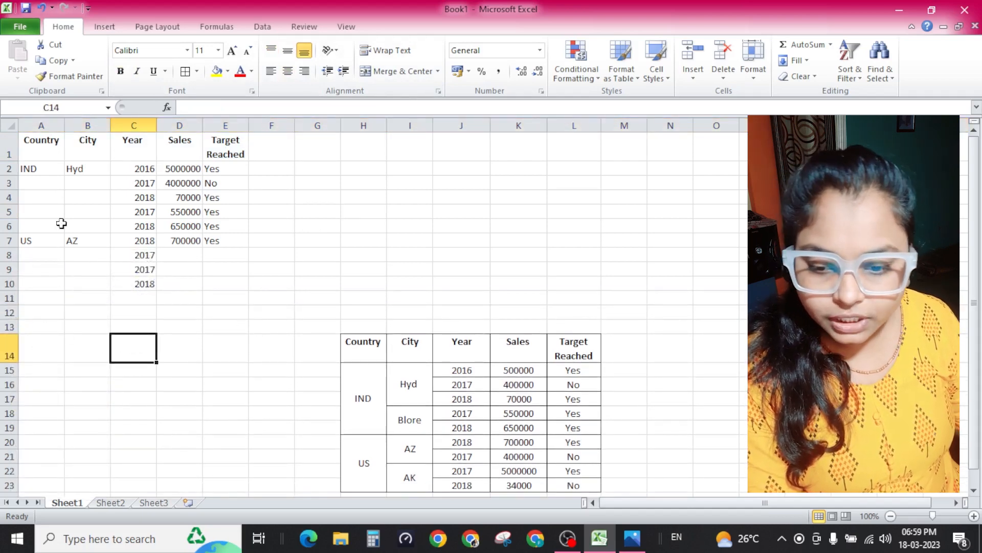
- Enter AK in cell B9 of the City column
{"action": "left_click", "coordinate": [83, 298]}
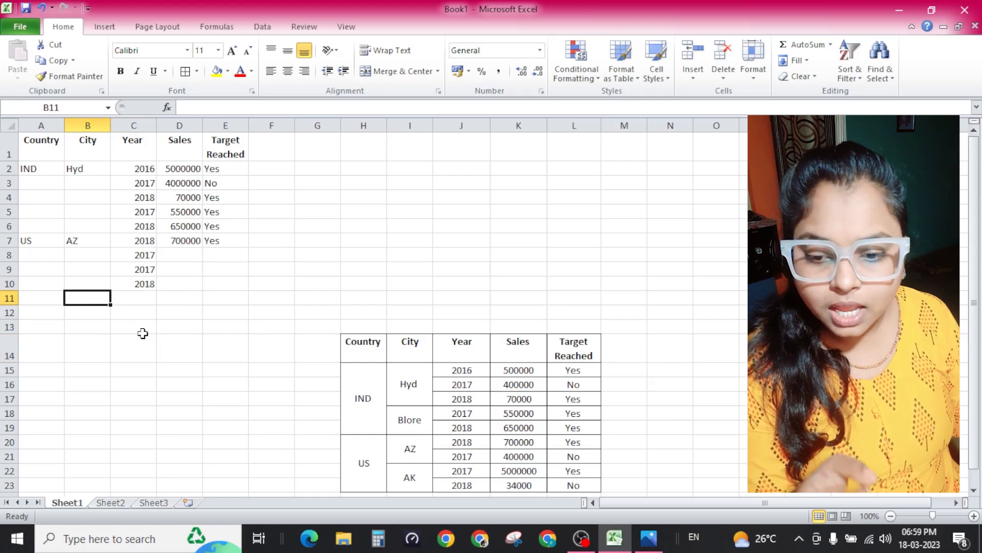
{"action": "key", "text": "Up"}
{"action": "key", "text": "Up"}
{"action": "key", "text": "Up"}
{"action": "key", "text": "Up"}
{"action": "key", "text": "Right"}
{"action": "key", "text": "Right"}
{"action": "key", "text": "Left"}
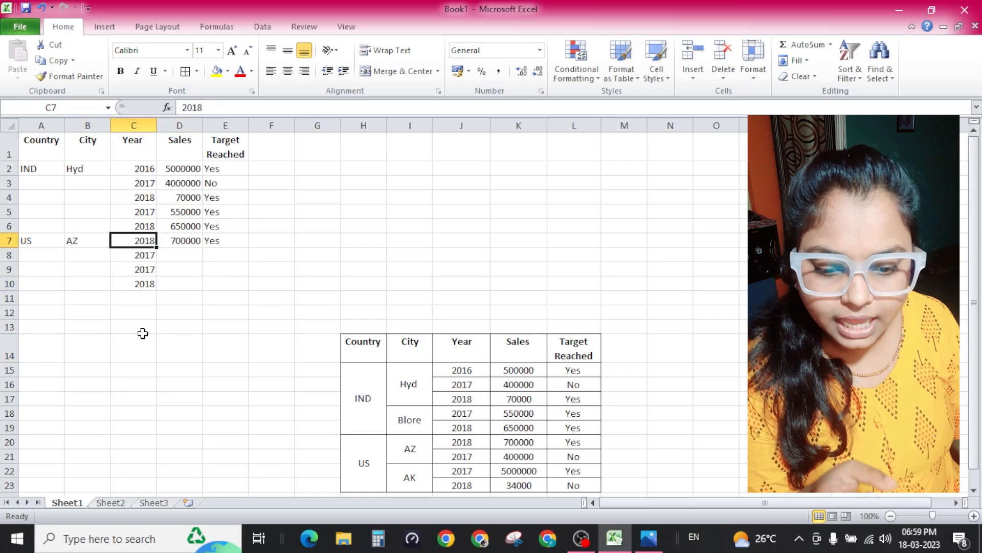
{"action": "key", "text": "Down"}
{"action": "key", "text": "Down"}
{"action": "key", "text": "Down"}
{"action": "key", "text": "Left"}
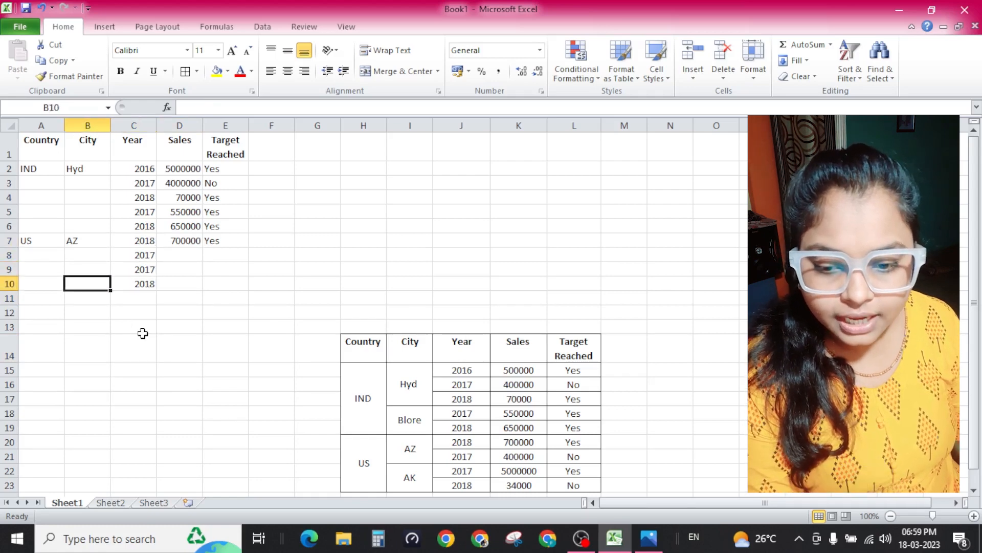
{"action": "key", "text": "Up"}
{"action": "type", "text": "AK"}
{"action": "key", "text": "Return"}
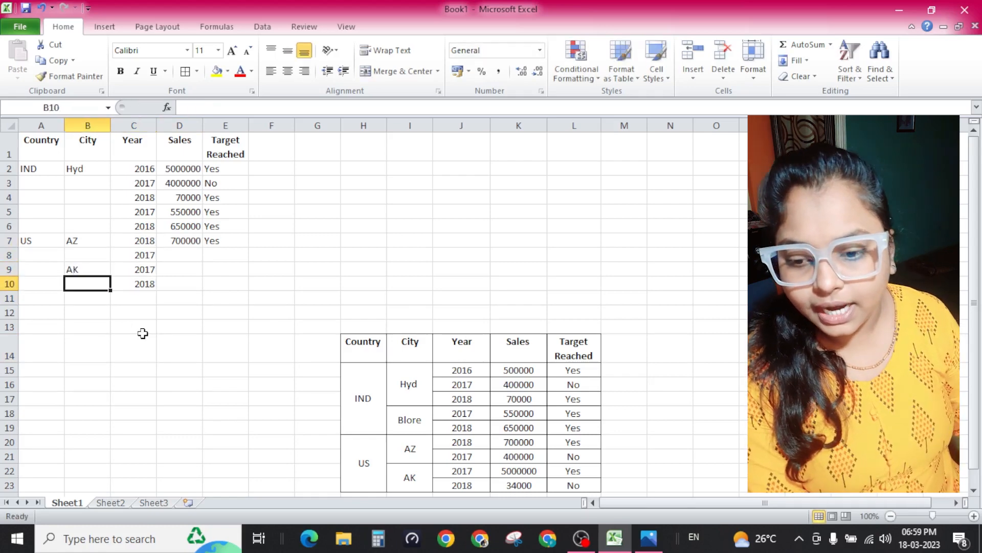
- Enter the sales figures 4000000, 5000000 and 340000 in cells D8 to D10
{"action": "left_click", "coordinate": [183, 250]}
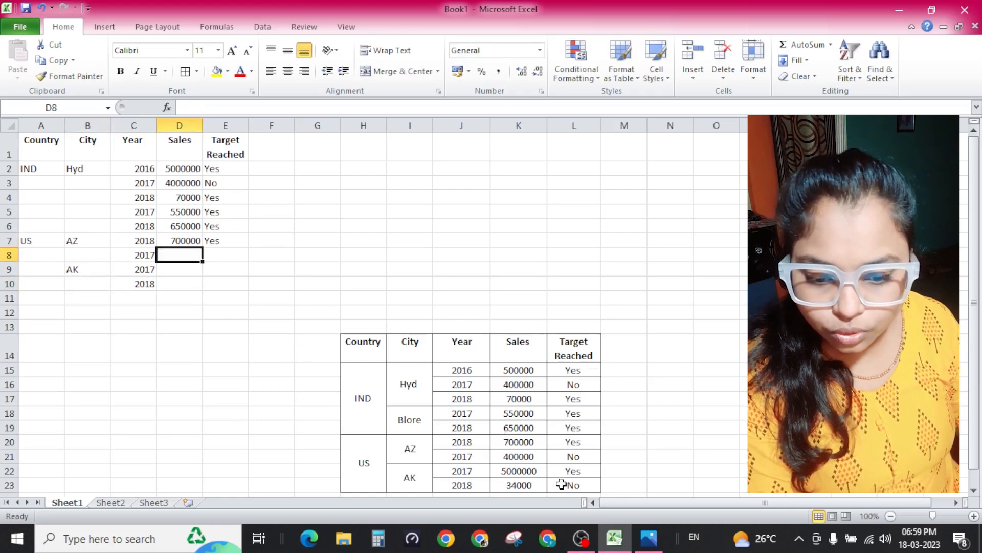
{"action": "type", "text": "4000000"}
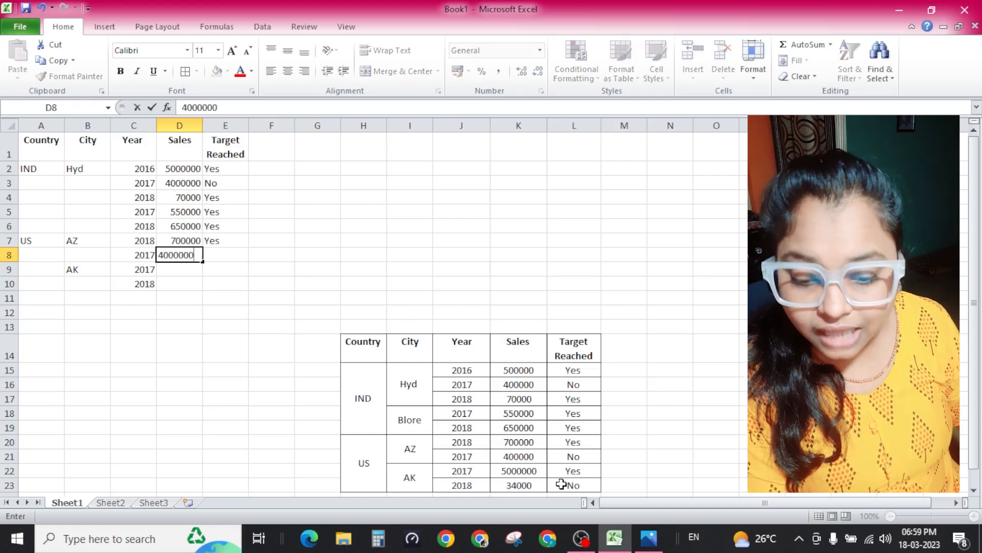
{"action": "key", "text": "Return"}
{"action": "type", "text": "50"}
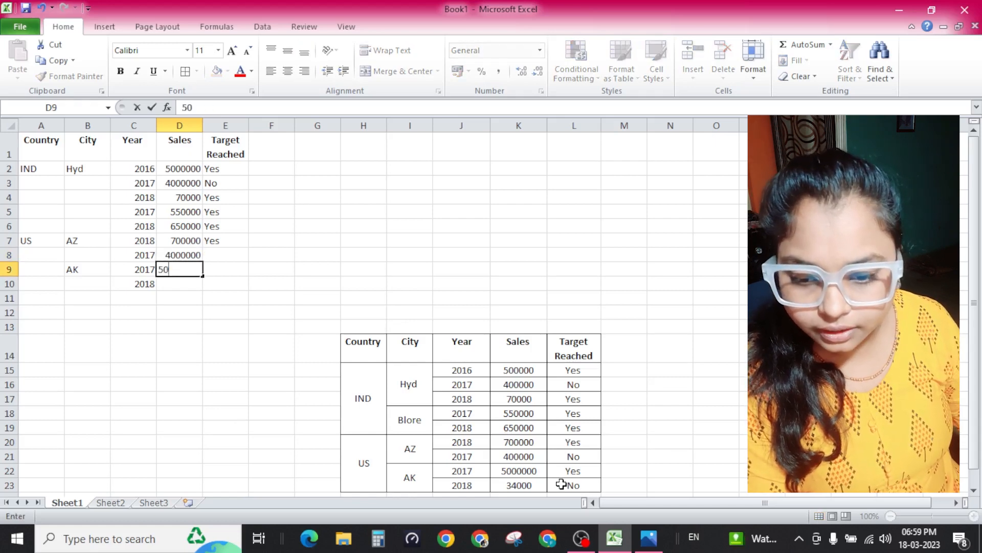
{"action": "type", "text": "00000"}
{"action": "type", "text": "340000"}
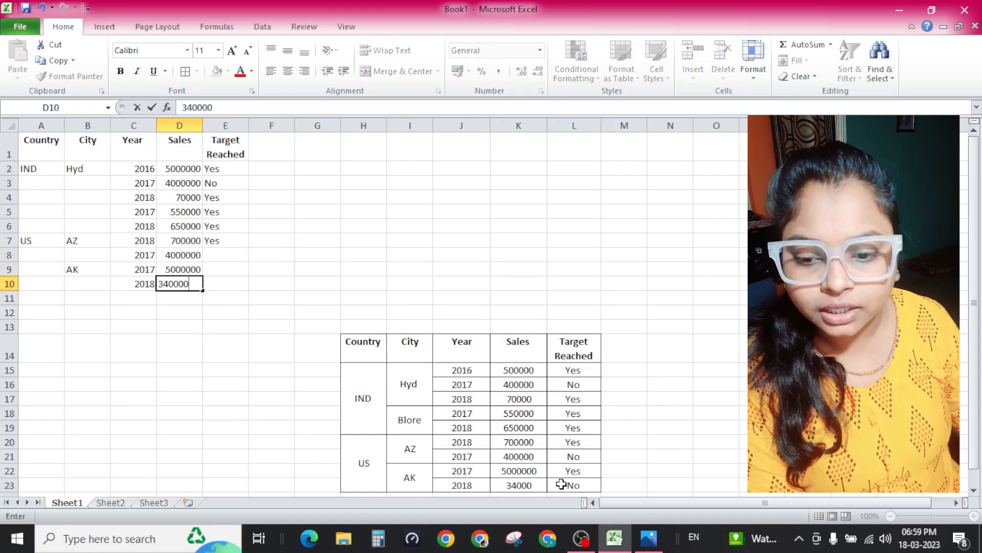
{"action": "key", "text": "Return"}
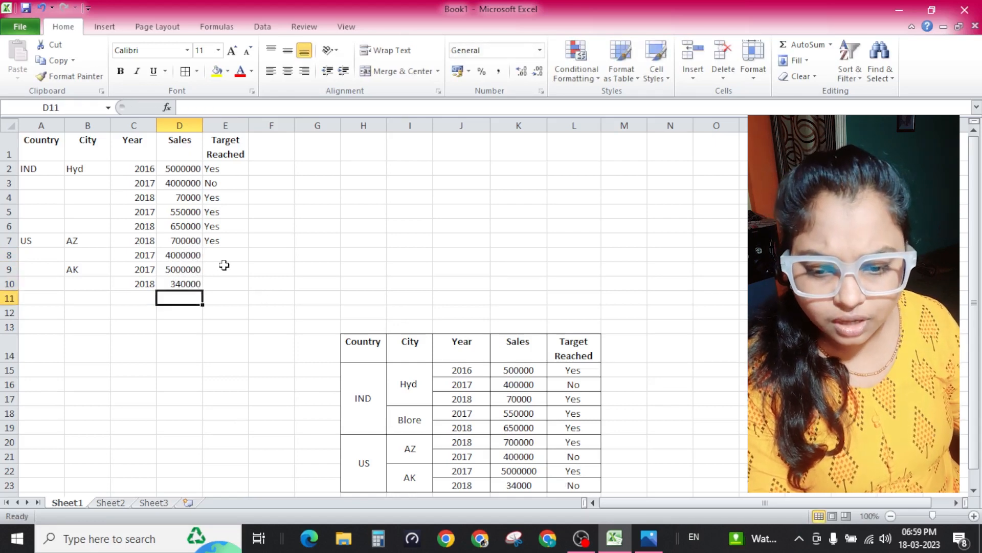
- Enter No, Yes and No in cells E8 to E10 of the Target Reached column
{"action": "left_click", "coordinate": [221, 261]}
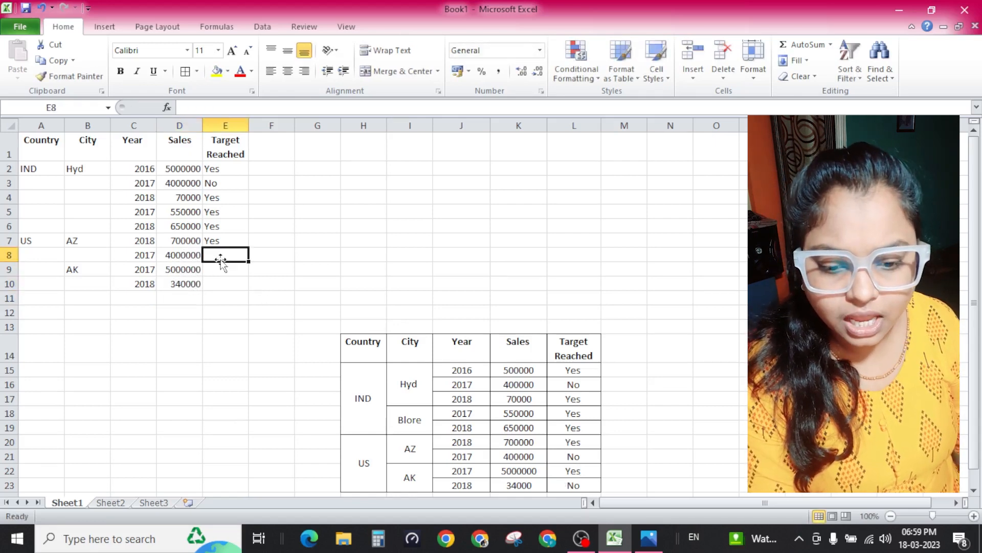
{"action": "type", "text": "No"}
{"action": "key", "text": "Return"}
{"action": "type", "text": "Yes"}
{"action": "key", "text": "Return"}
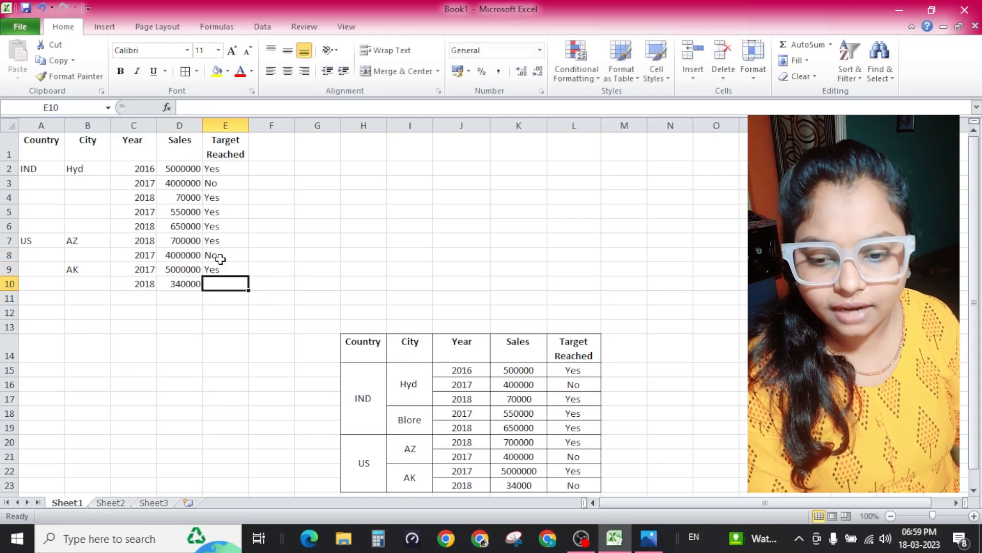
{"action": "type", "text": "No"}
{"action": "key", "text": "Return"}
{"action": "left_click", "coordinate": [281, 267]}
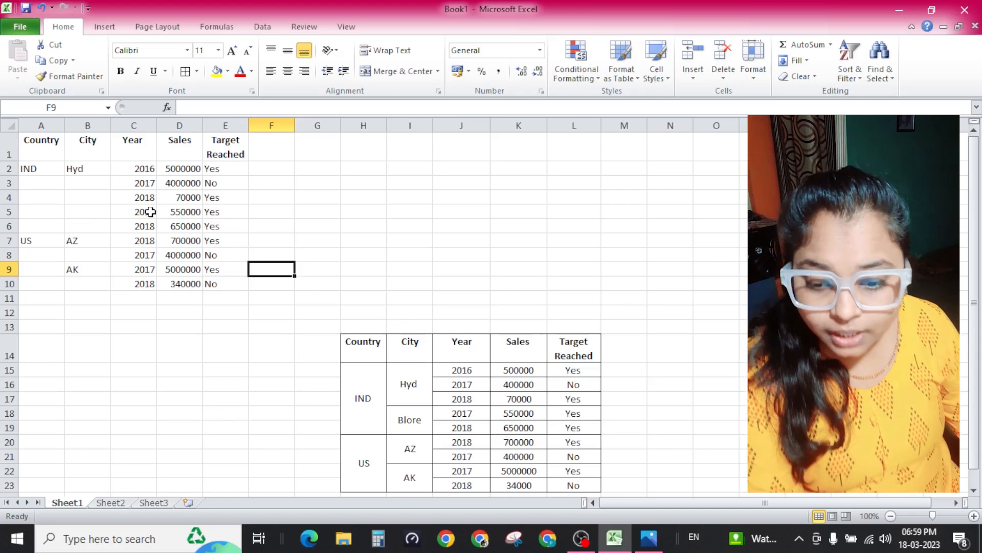
- Compare the Year, Sales and Target Reached rows of the new table with the rows and merged country cells of the reference table
{"action": "left_click_drag", "start_coordinate": [154, 170], "coordinate": [220, 282]}
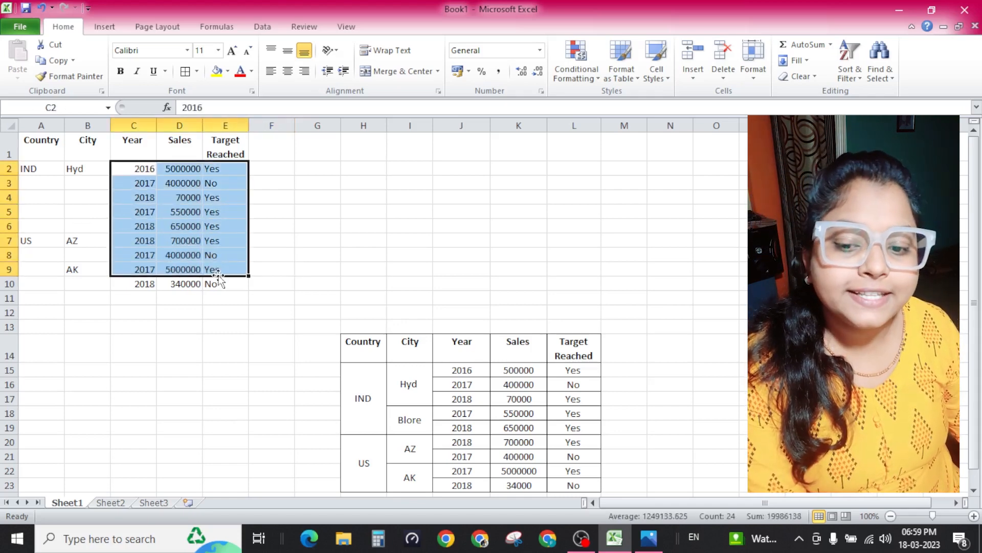
{"action": "left_click", "coordinate": [208, 288]}
{"action": "left_click_drag", "start_coordinate": [122, 169], "coordinate": [233, 286]}
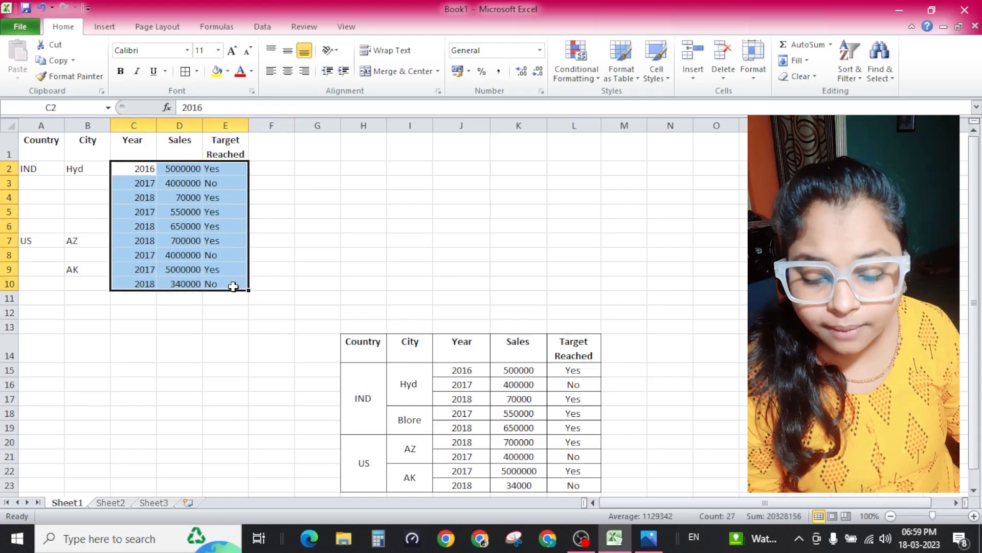
{"action": "left_click", "coordinate": [182, 375]}
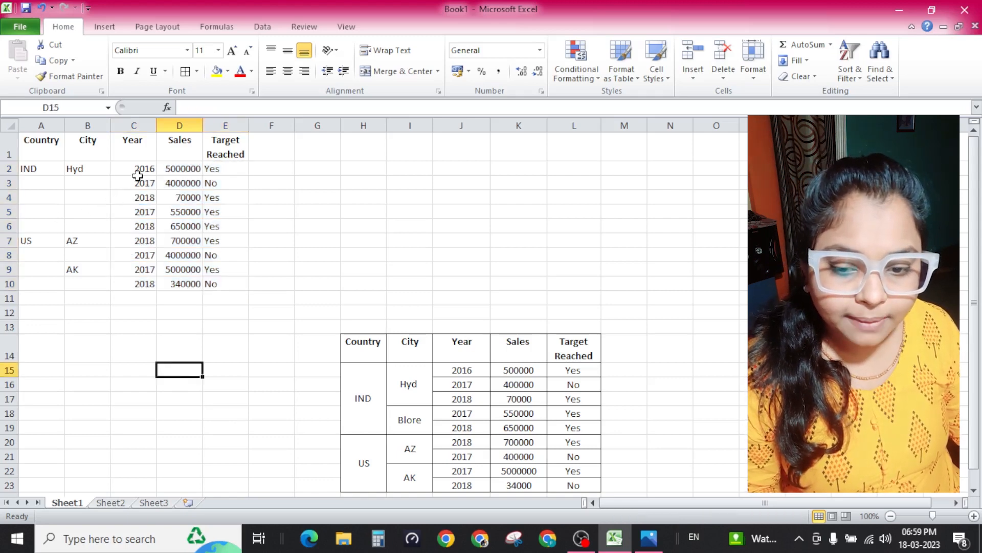
{"action": "left_click_drag", "start_coordinate": [140, 171], "coordinate": [220, 227]}
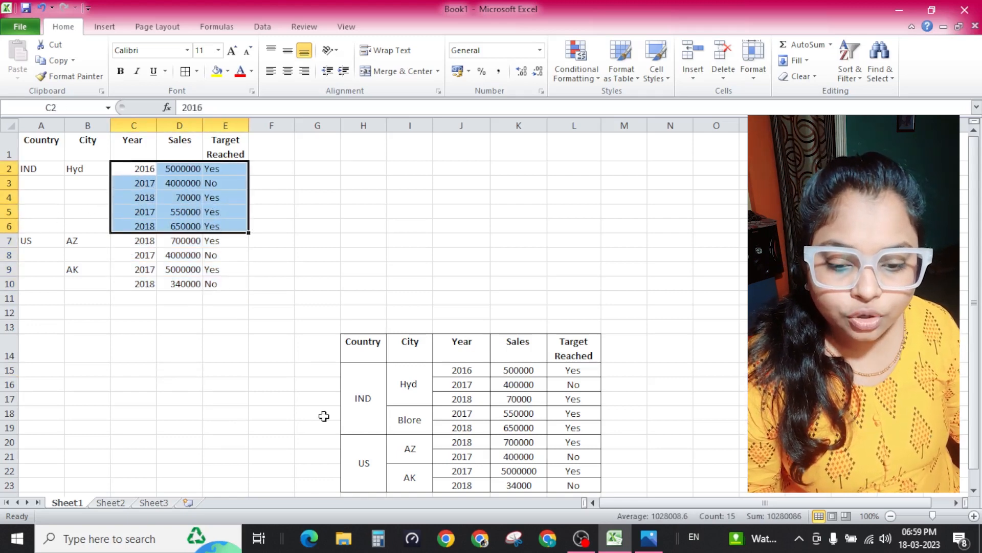
{"action": "left_click", "coordinate": [369, 455]}
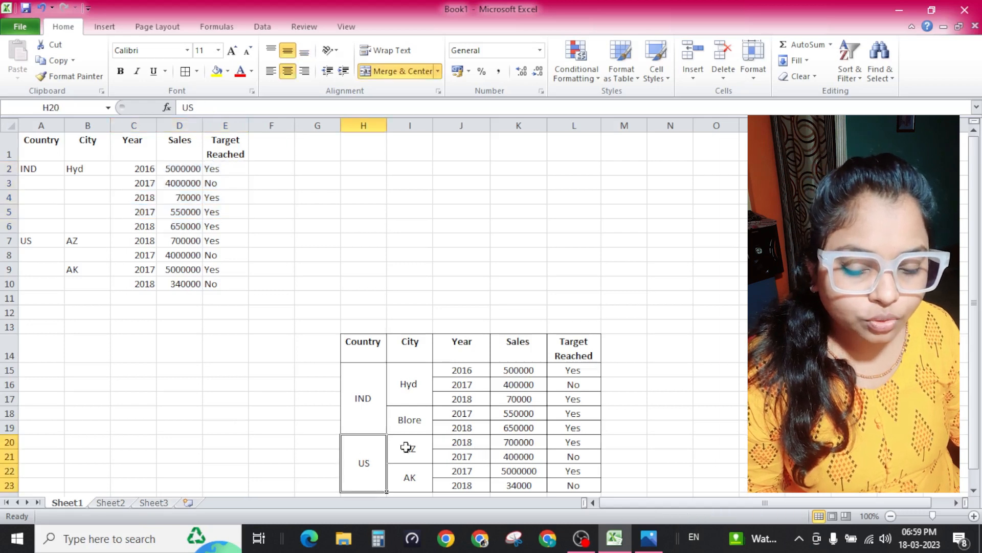
{"action": "left_click", "coordinate": [55, 242]}
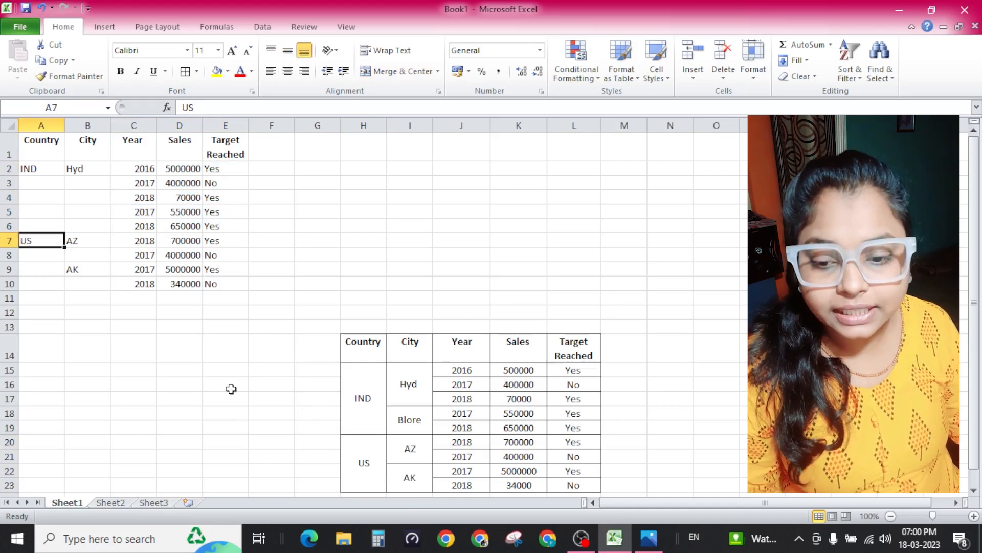
{"action": "left_click", "coordinate": [189, 294]}
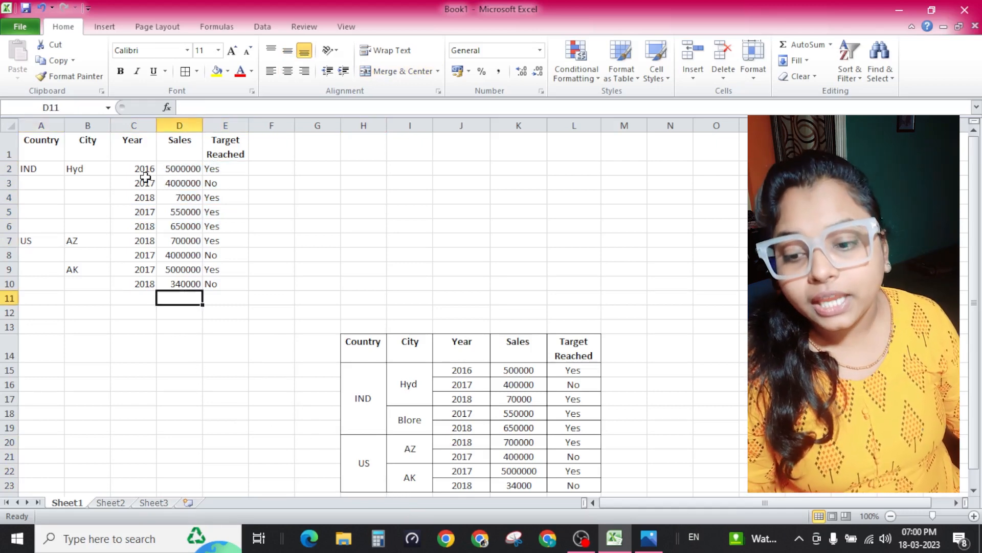
{"action": "left_click_drag", "start_coordinate": [143, 171], "coordinate": [229, 276]}
{"action": "left_click", "coordinate": [462, 372]}
{"action": "left_click_drag", "start_coordinate": [462, 372], "coordinate": [588, 487]}
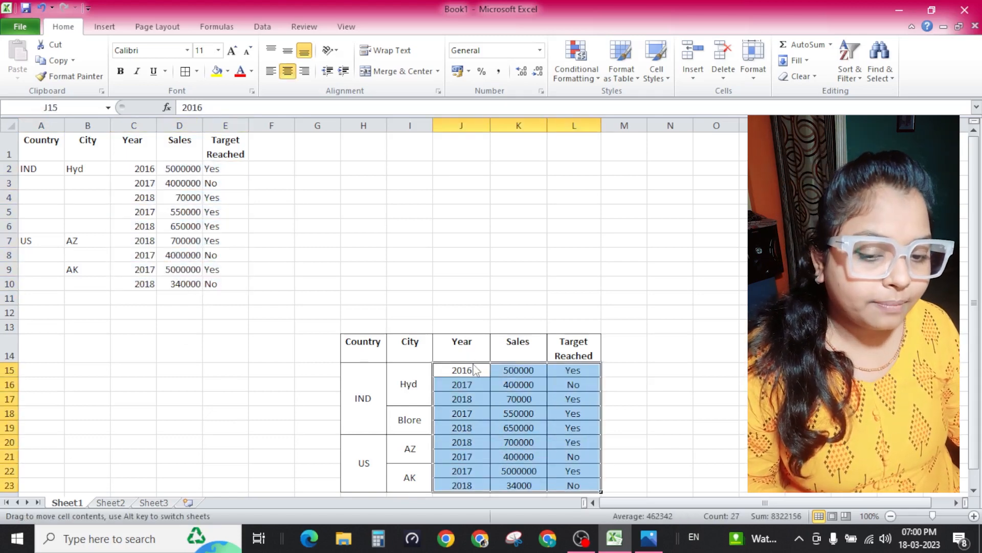
{"action": "left_click_drag", "start_coordinate": [471, 368], "coordinate": [553, 399]}
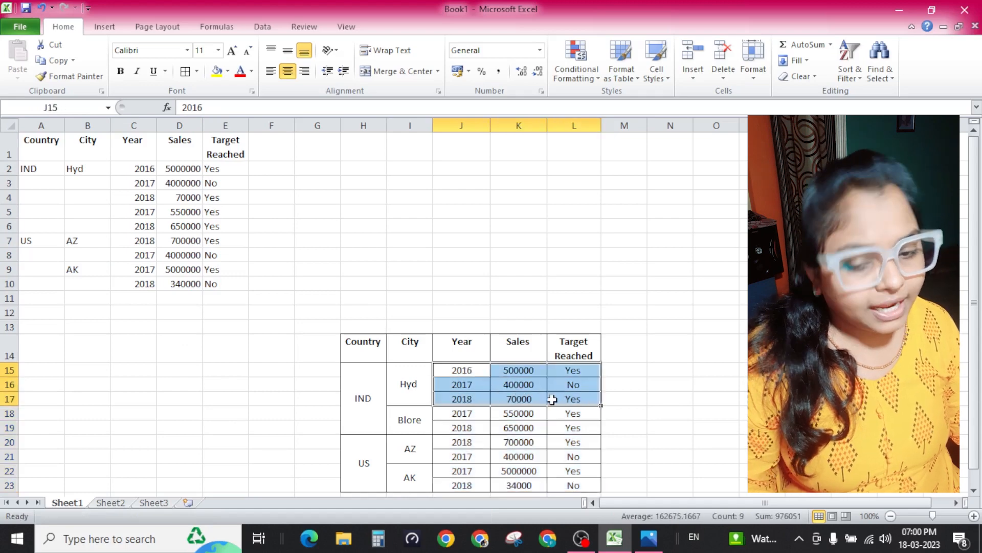
{"action": "left_click_drag", "start_coordinate": [464, 373], "coordinate": [566, 483]}
{"action": "left_click", "coordinate": [256, 323]}
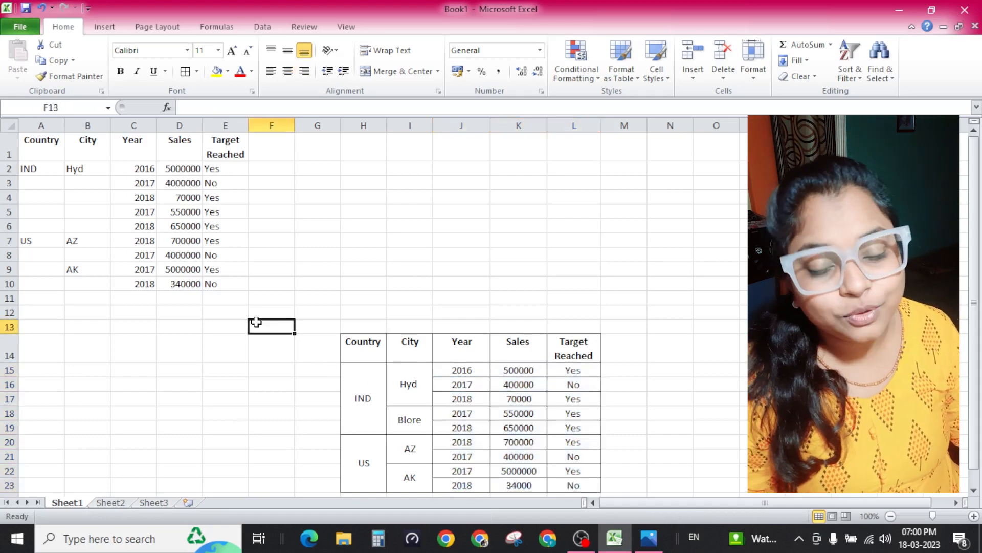
{"action": "left_click_drag", "start_coordinate": [460, 370], "coordinate": [486, 401]}
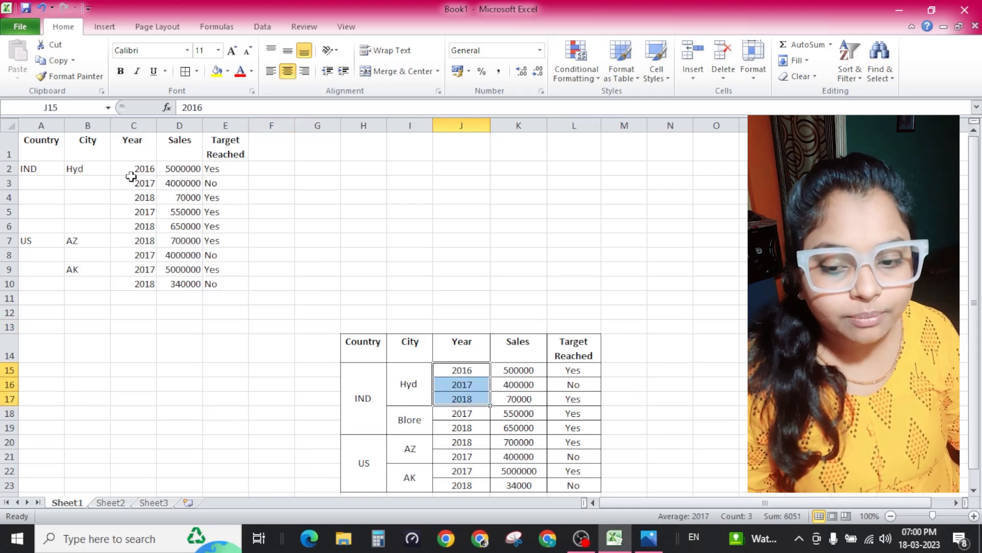
{"action": "left_click", "coordinate": [25, 164]}
{"action": "left_click", "coordinate": [80, 180]}
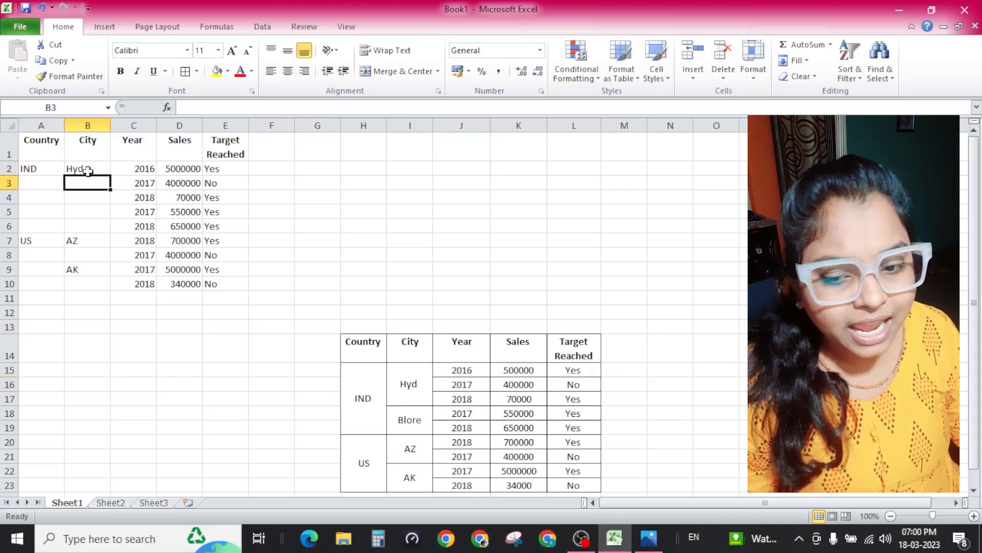
{"action": "left_click", "coordinate": [77, 169]}
{"action": "left_click_drag", "start_coordinate": [149, 168], "coordinate": [229, 285]}
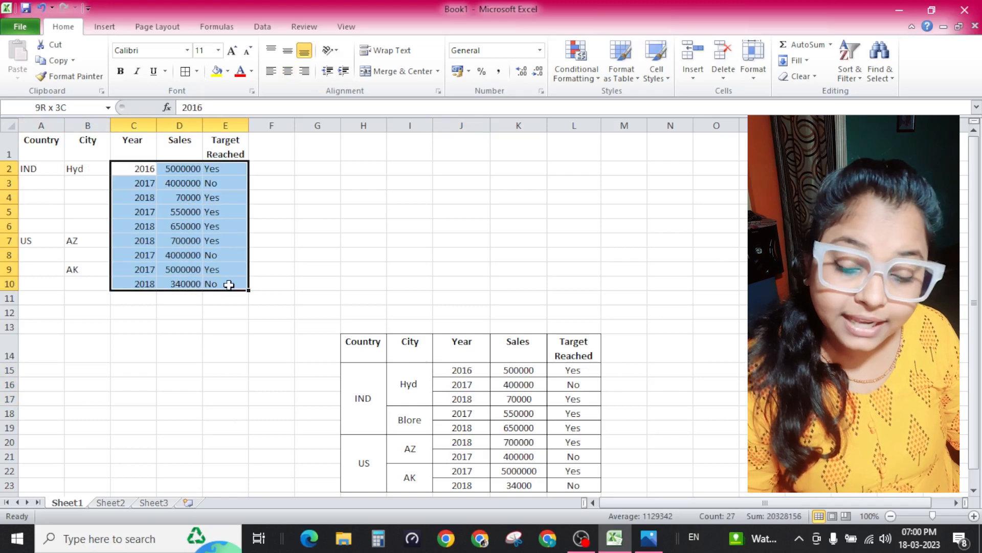
{"action": "left_click", "coordinate": [68, 295]}
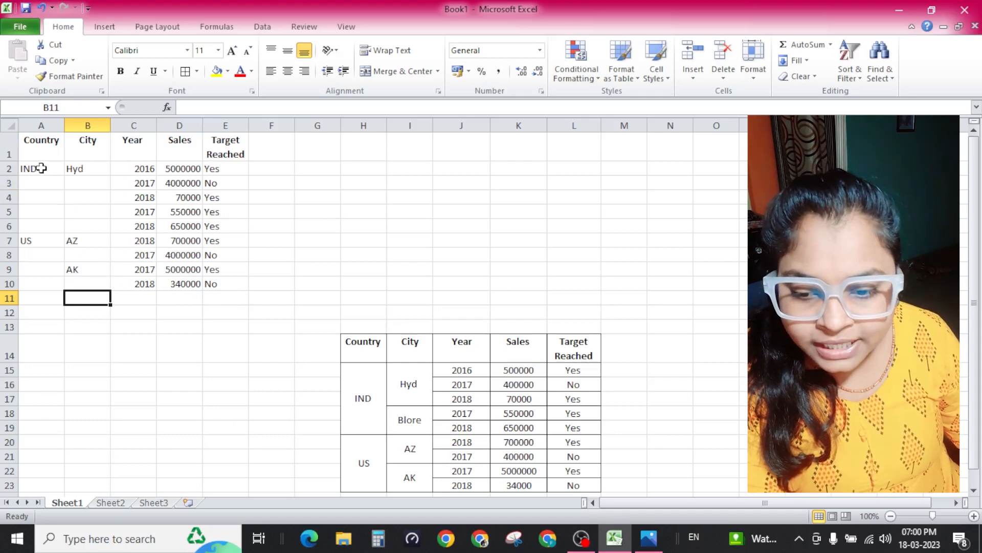
- Merge and center cells A2 to A6 containing IND, and middle-align the merged cell vertically
{"action": "left_click_drag", "start_coordinate": [41, 169], "coordinate": [50, 225]}
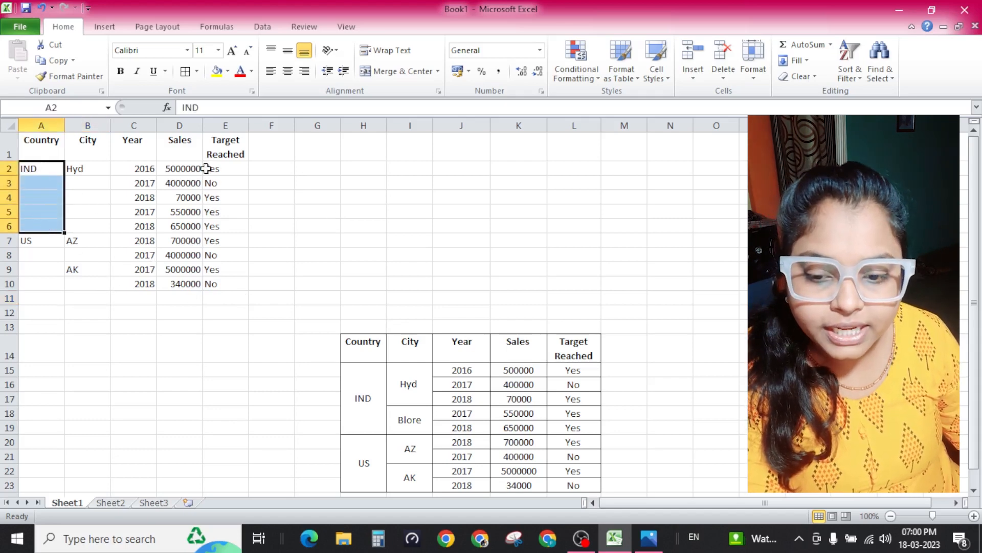
{"action": "left_click", "coordinate": [36, 182]}
{"action": "left_click", "coordinate": [39, 169]}
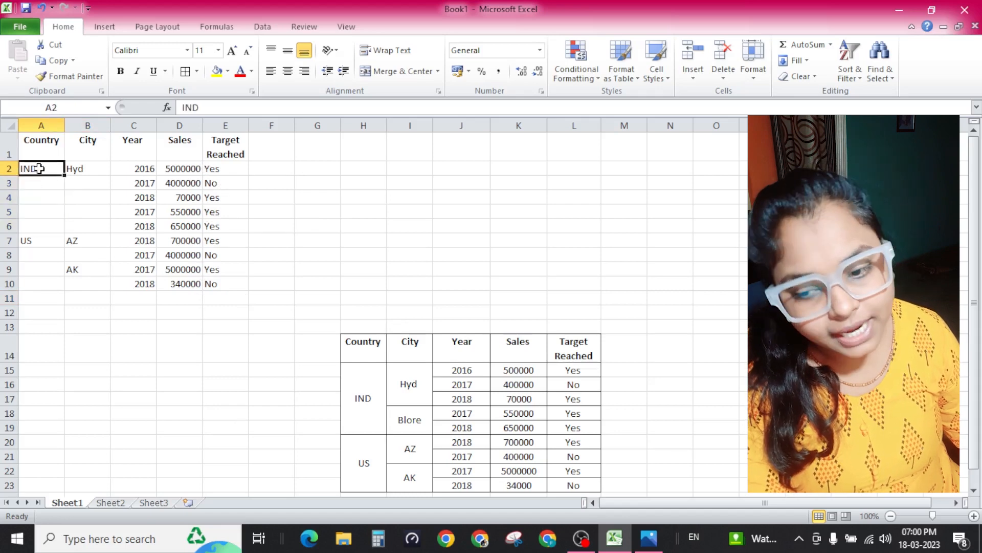
{"action": "left_click_drag", "start_coordinate": [42, 181], "coordinate": [45, 211]}
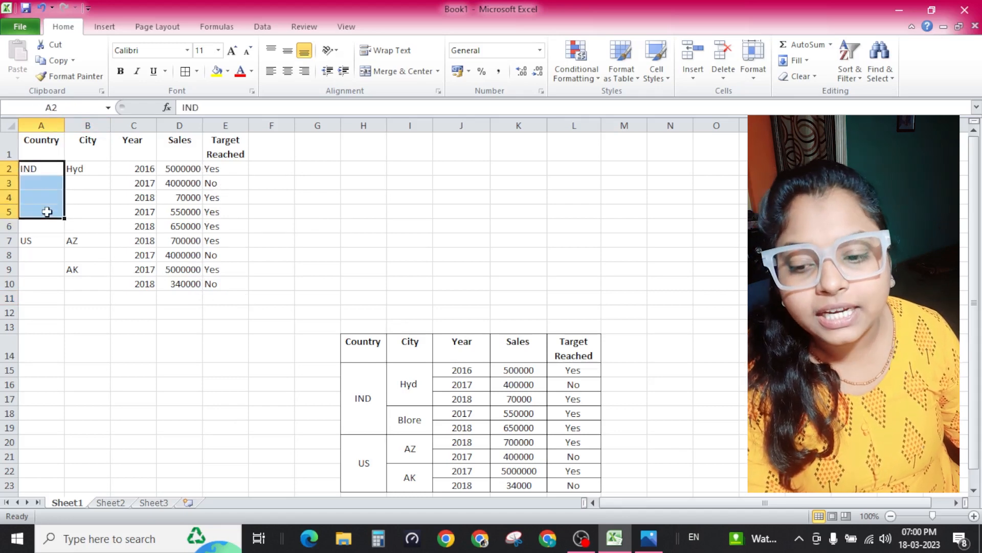
{"action": "left_click", "coordinate": [47, 165]}
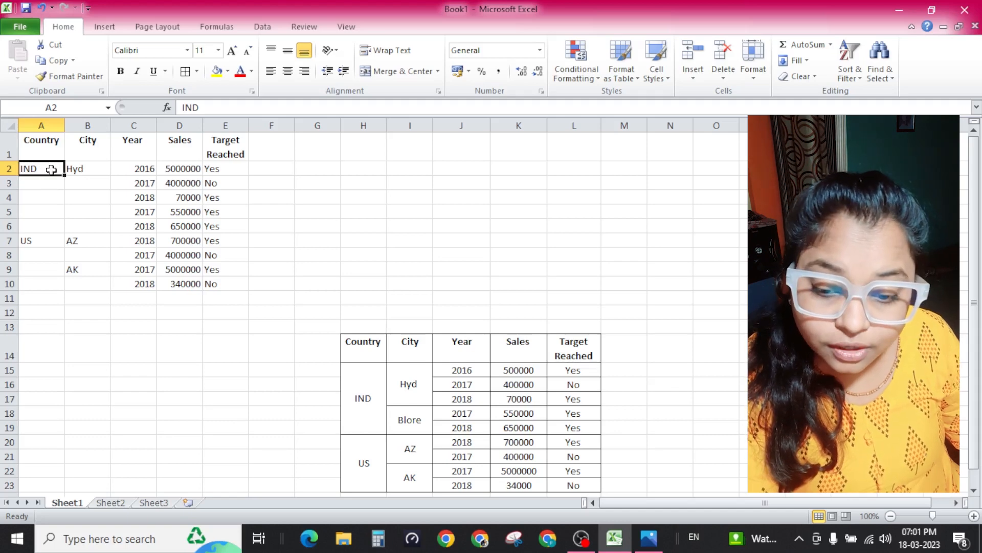
{"action": "left_click_drag", "start_coordinate": [52, 170], "coordinate": [52, 226]}
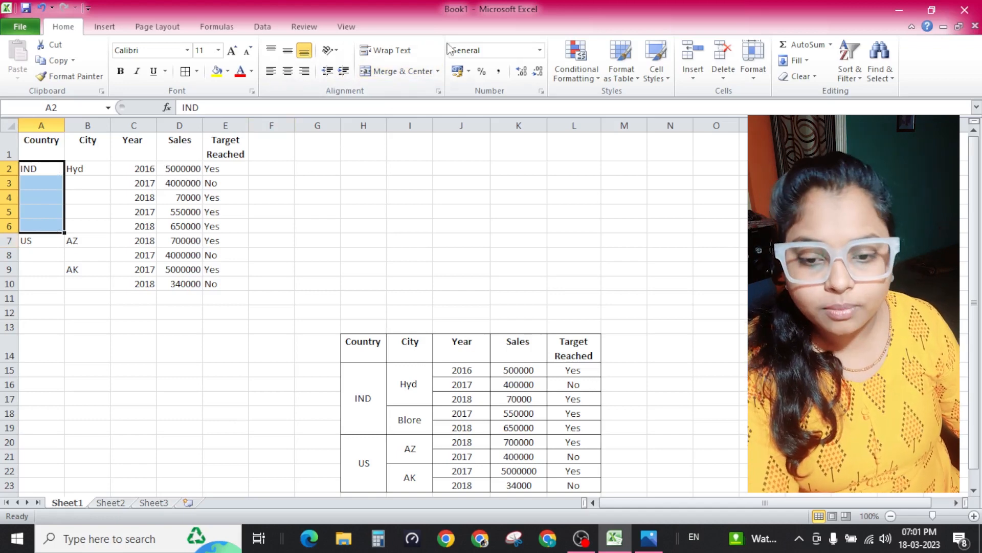
{"action": "left_click", "coordinate": [397, 72]}
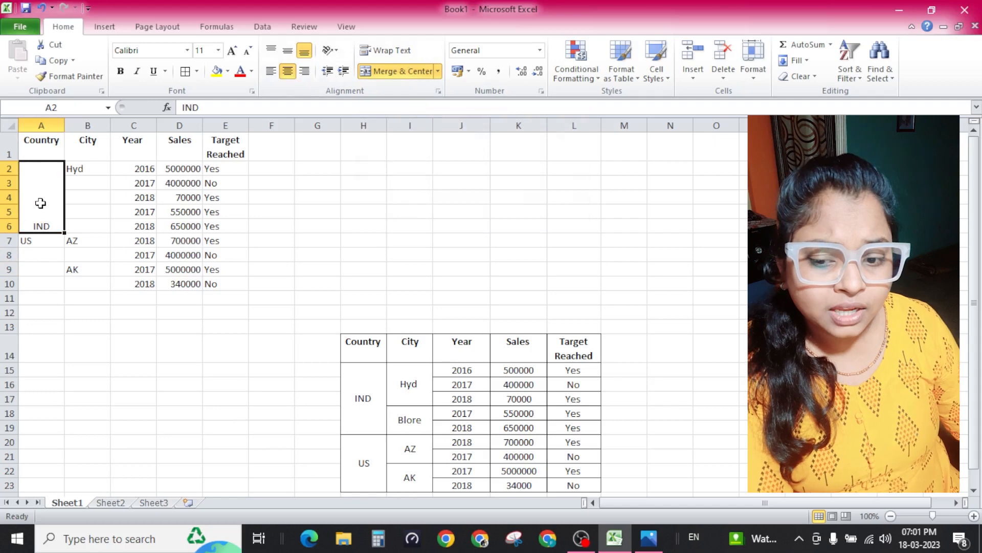
{"action": "left_click", "coordinate": [288, 56]}
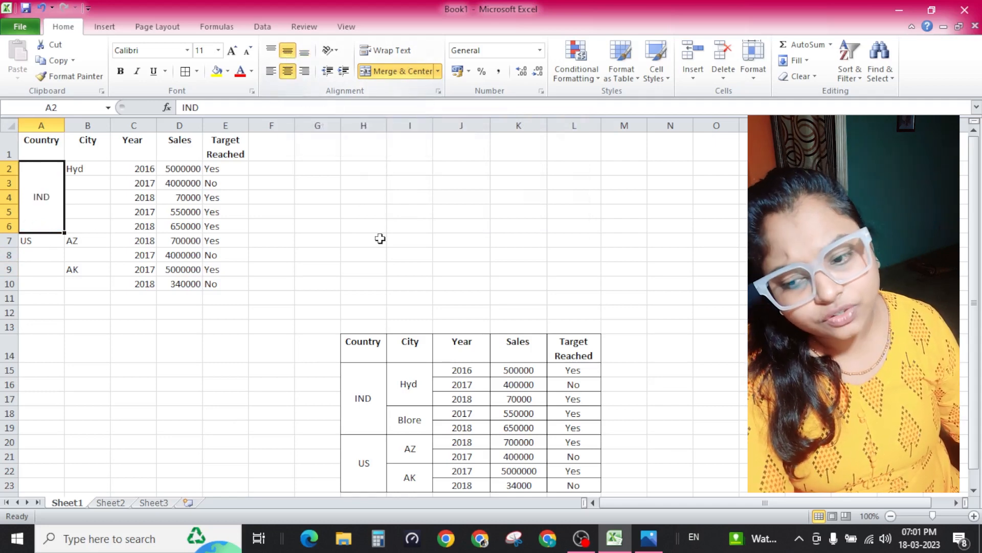
{"action": "left_click", "coordinate": [379, 237]}
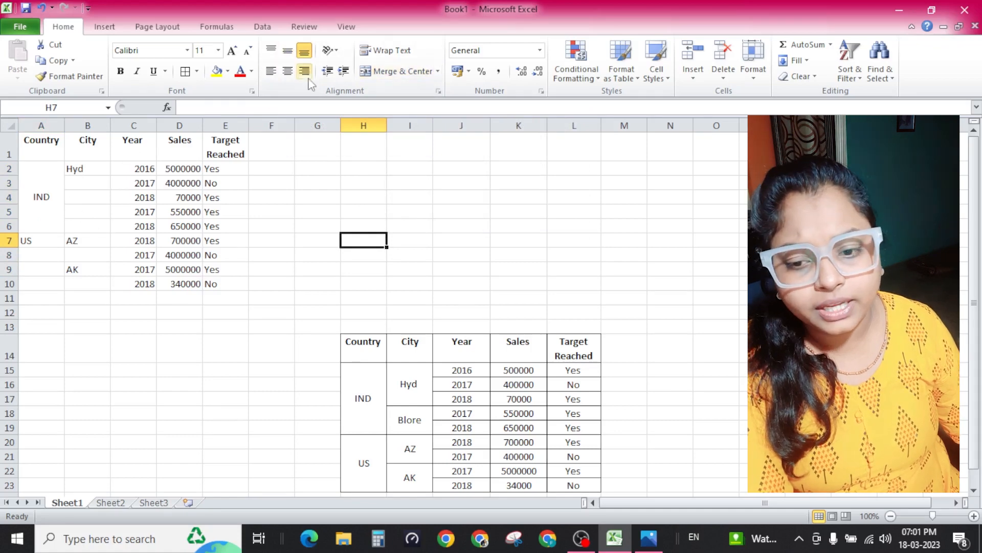
- Merge and center cells B2 to B4 so that Hyd spans its 2016 to 2018 rows
{"action": "left_click", "coordinate": [91, 254]}
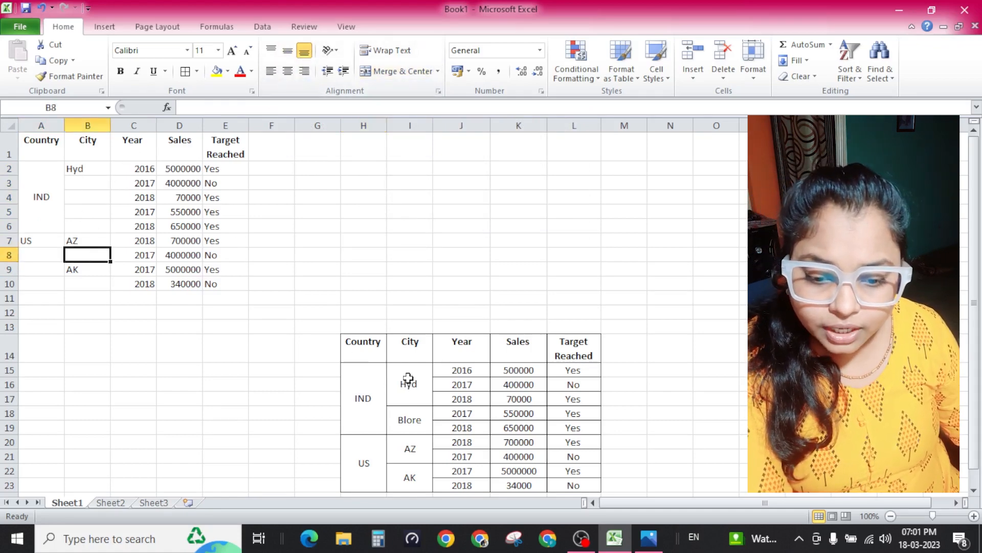
{"action": "left_click", "coordinate": [473, 373]}
{"action": "left_click", "coordinate": [477, 400]}
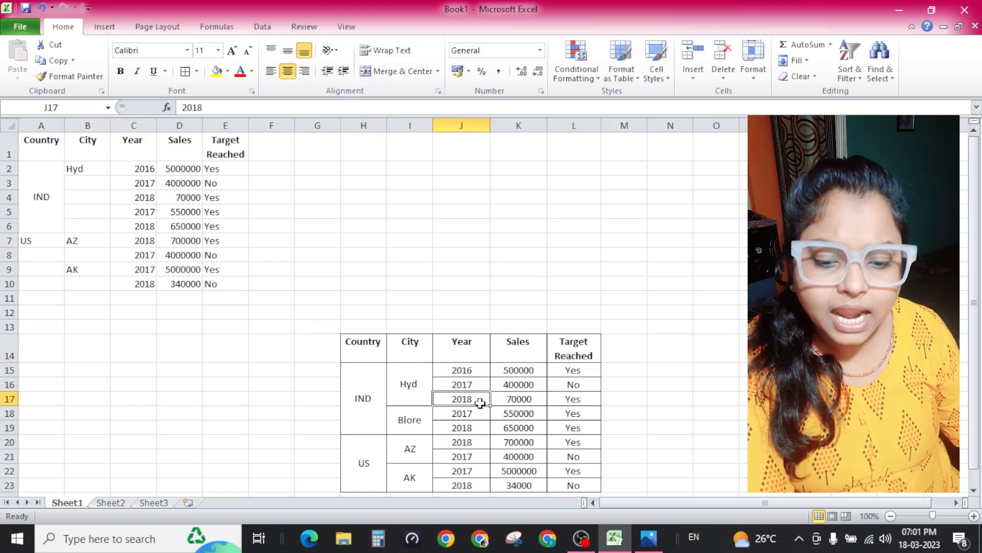
{"action": "left_click_drag", "start_coordinate": [147, 168], "coordinate": [168, 187]}
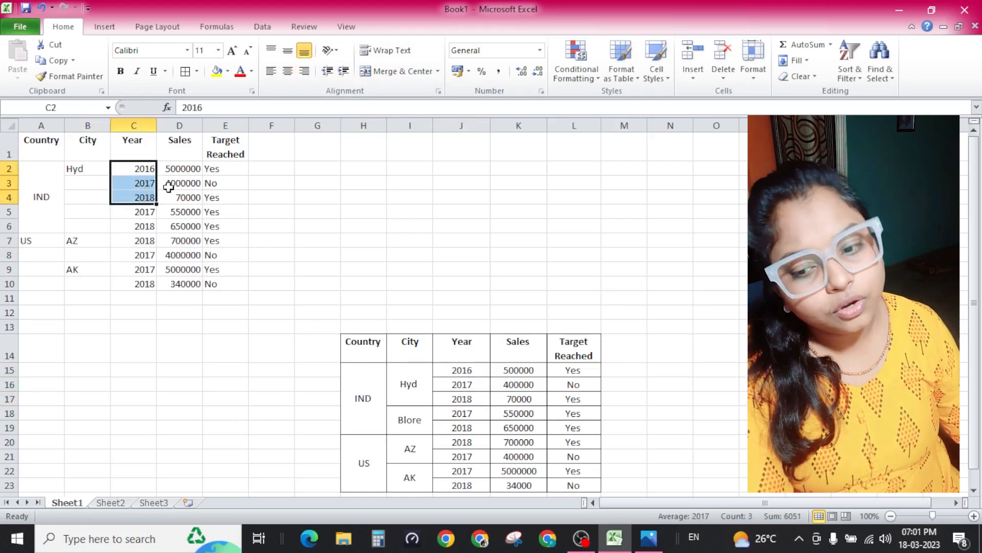
{"action": "left_click", "coordinate": [61, 210]}
{"action": "left_click", "coordinate": [89, 172]}
{"action": "left_click_drag", "start_coordinate": [89, 172], "coordinate": [88, 194]}
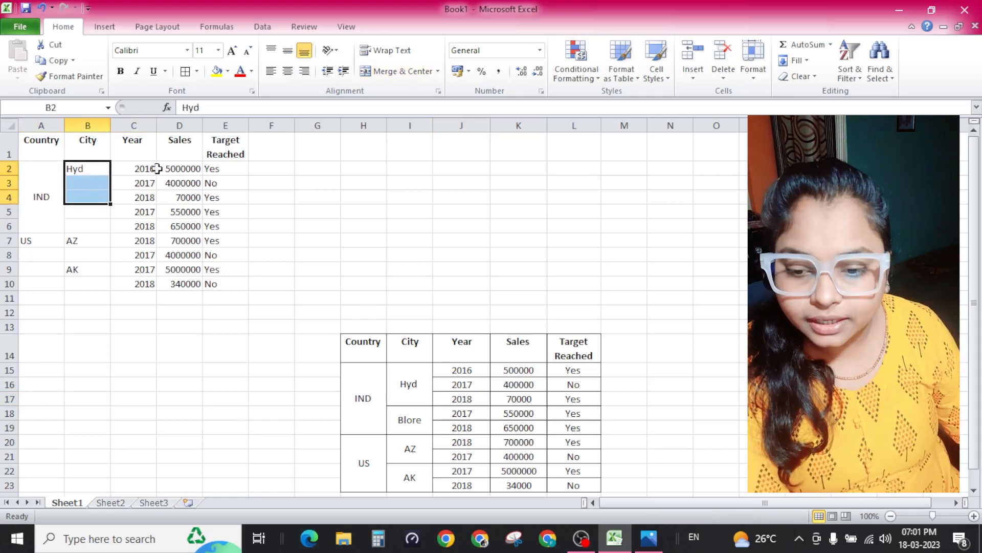
{"action": "left_click", "coordinate": [394, 72]}
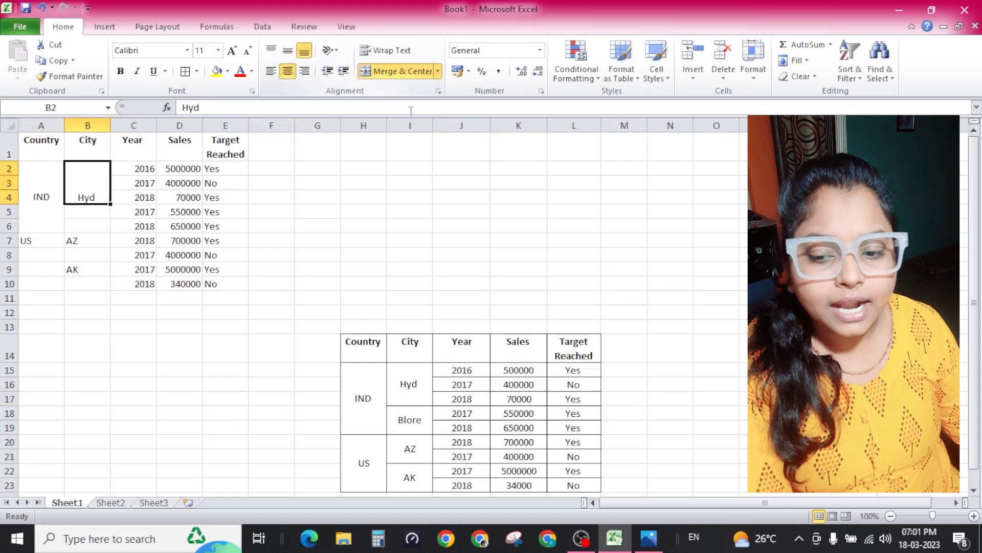
{"action": "left_click", "coordinate": [427, 208]}
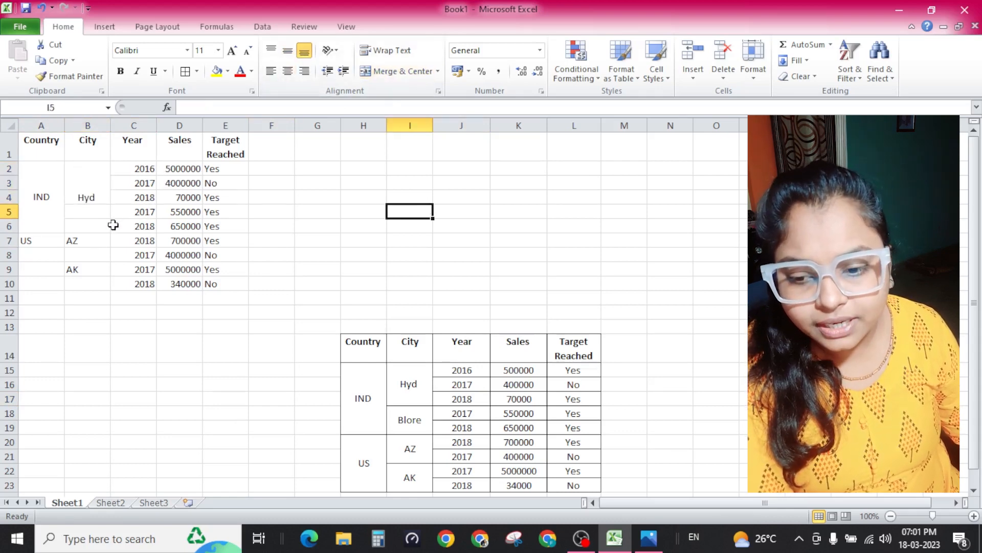
- Enter Blore in cell B5 of the City column
{"action": "left_click", "coordinate": [94, 210]}
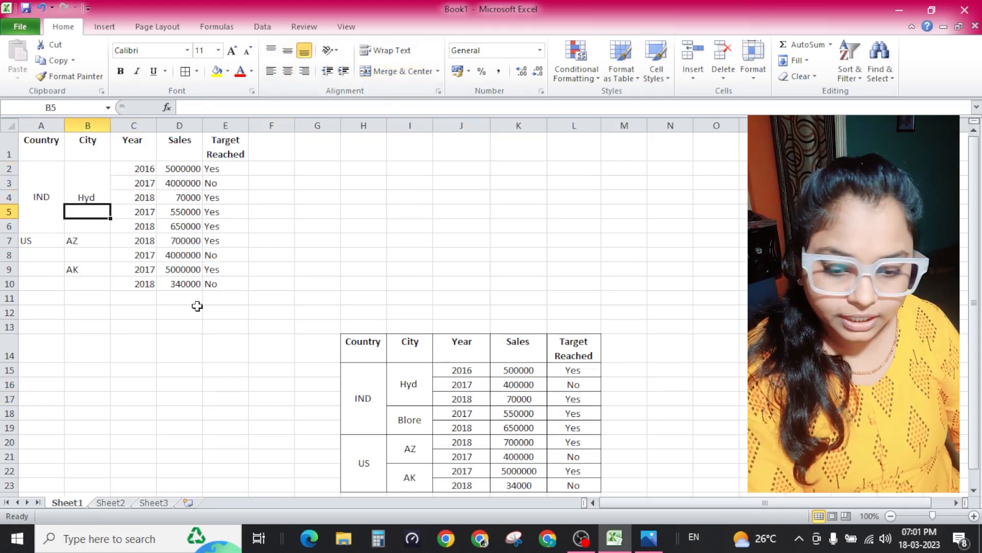
{"action": "type", "text": "Blor"}
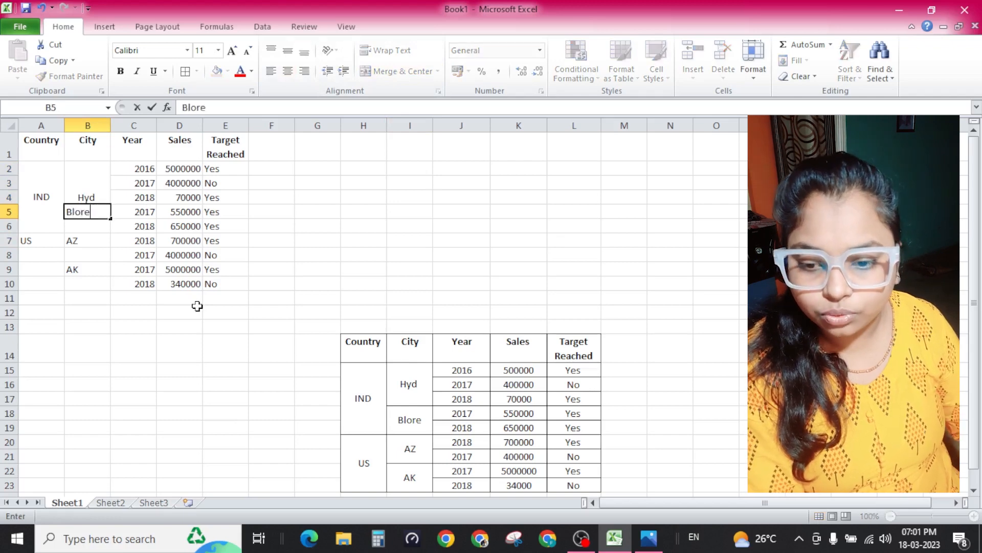
{"action": "type", "text": "e"}
{"action": "key", "text": "Return"}
{"action": "left_click", "coordinate": [160, 309]}
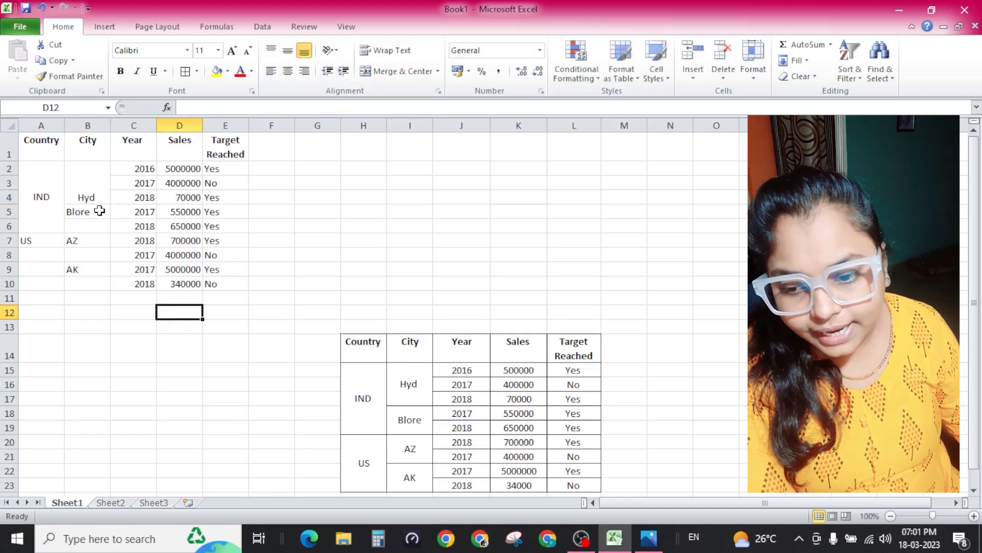
- Merge and center cells B5 to B6 for Blore, and cells A7 to A10 for US
{"action": "left_click_drag", "start_coordinate": [97, 209], "coordinate": [99, 225]}
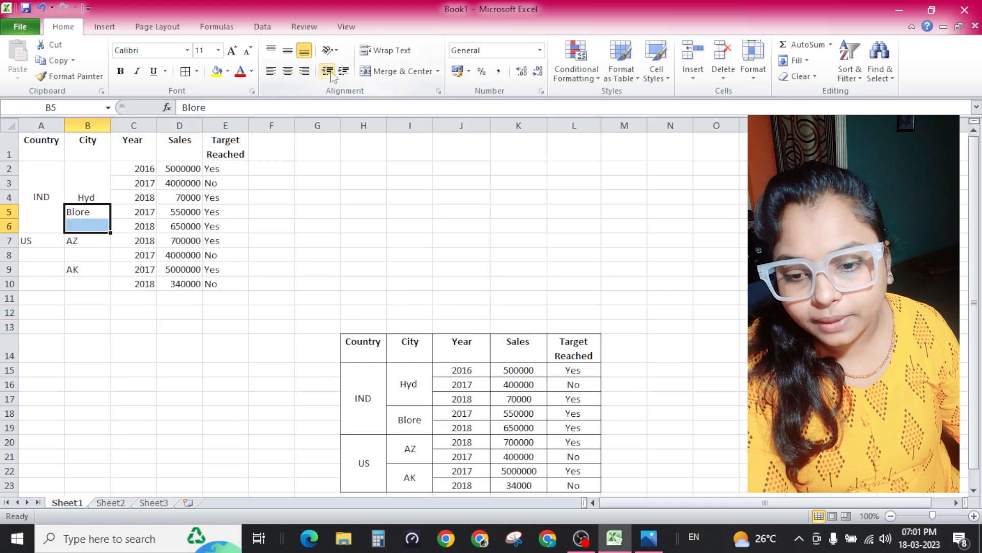
{"action": "left_click", "coordinate": [391, 71]}
{"action": "left_click", "coordinate": [395, 205]}
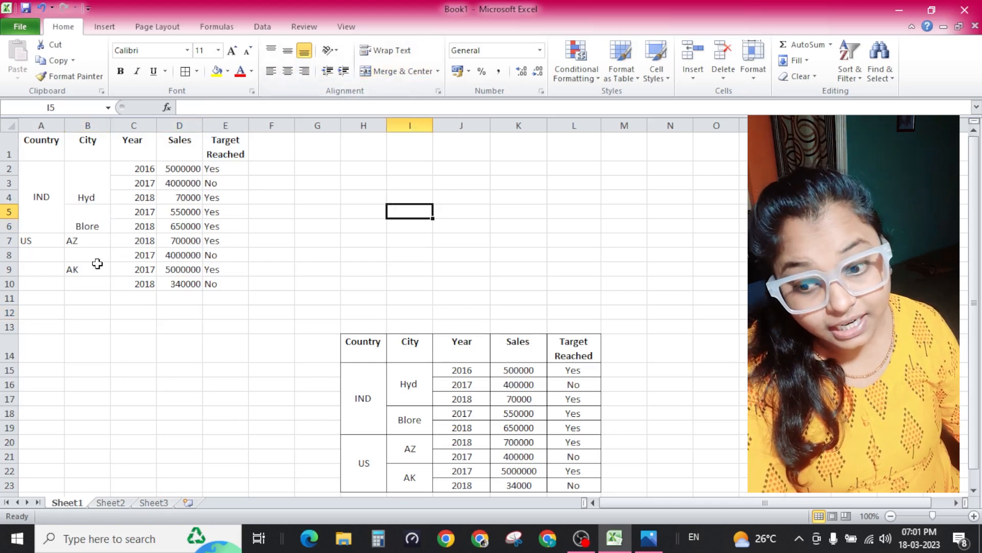
{"action": "left_click_drag", "start_coordinate": [49, 244], "coordinate": [51, 283]}
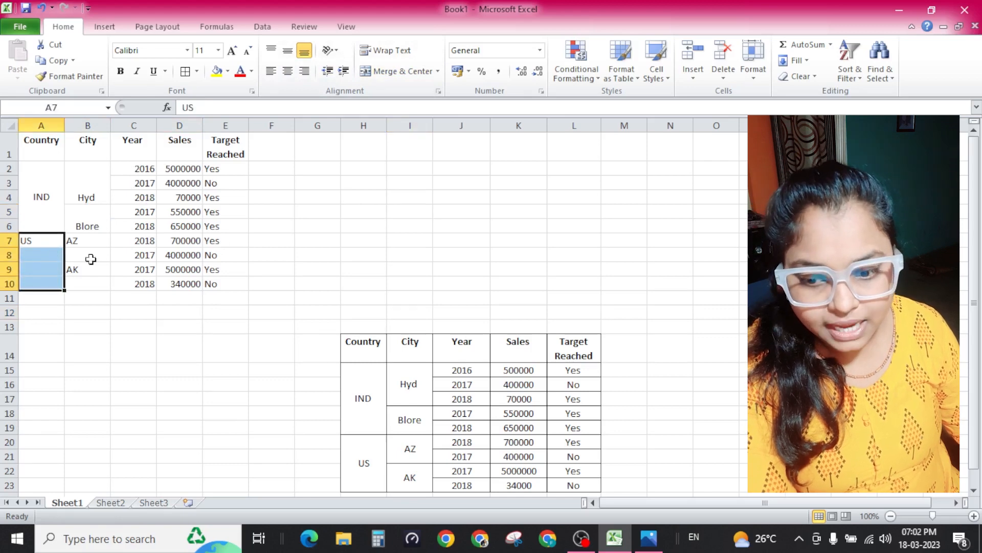
{"action": "left_click", "coordinate": [392, 71]}
- Merge and center cells B7 to B8 for AZ, and cells B9 to B10 for AK
{"action": "left_click", "coordinate": [94, 246]}
{"action": "left_click_drag", "start_coordinate": [94, 246], "coordinate": [98, 288]}
{"action": "left_click", "coordinate": [391, 71]}
{"action": "left_click", "coordinate": [100, 277]}
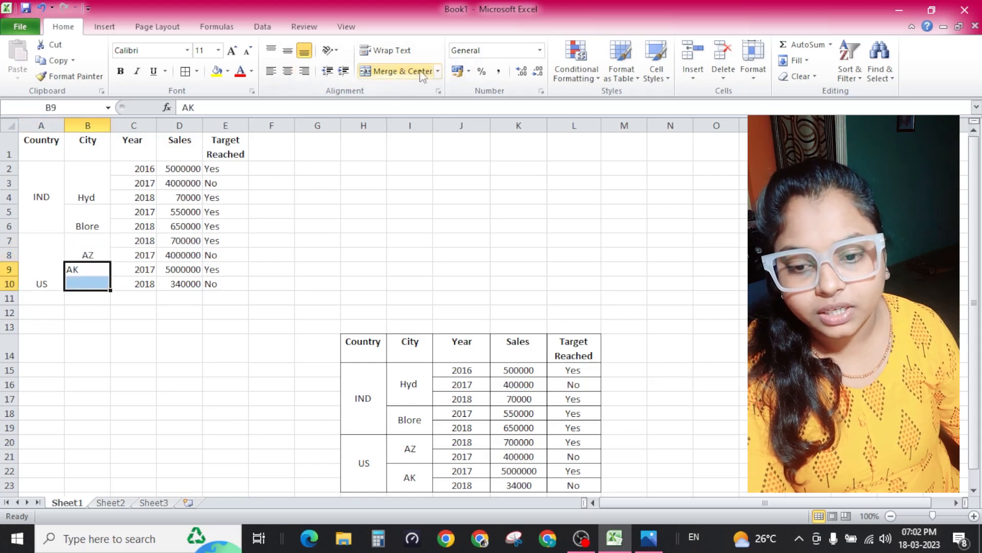
{"action": "left_click", "coordinate": [391, 71]}
{"action": "left_click", "coordinate": [363, 223]}
{"action": "left_click", "coordinate": [286, 241]}
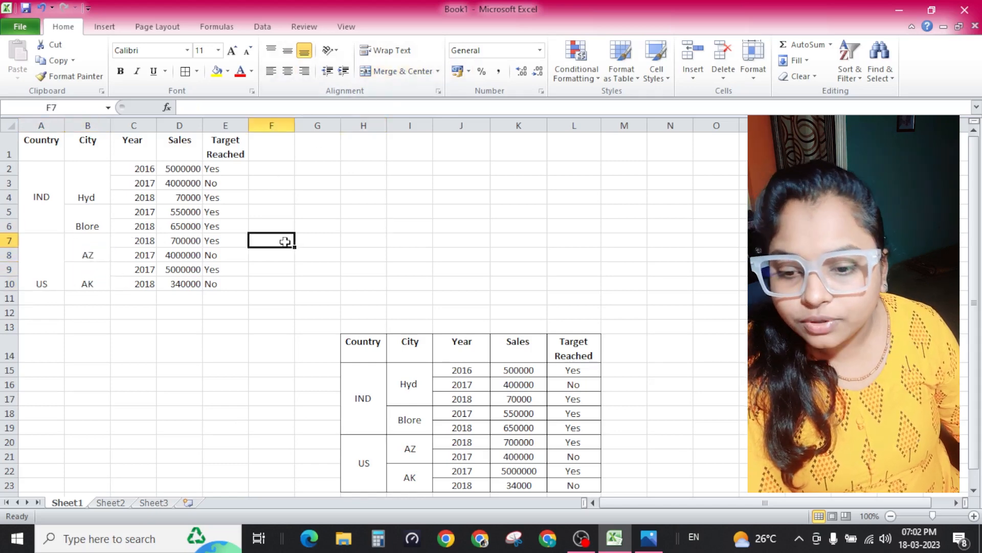
- Apply all borders to the new table in cells A1 to E10
{"action": "left_click_drag", "start_coordinate": [35, 147], "coordinate": [225, 284]}
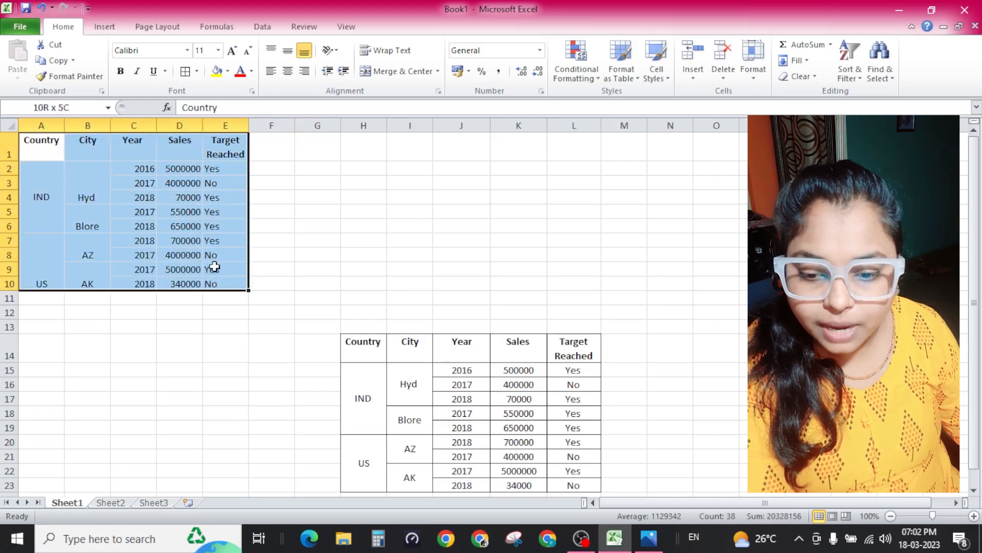
{"action": "left_click", "coordinate": [186, 75]}
{"action": "left_click", "coordinate": [306, 226]}
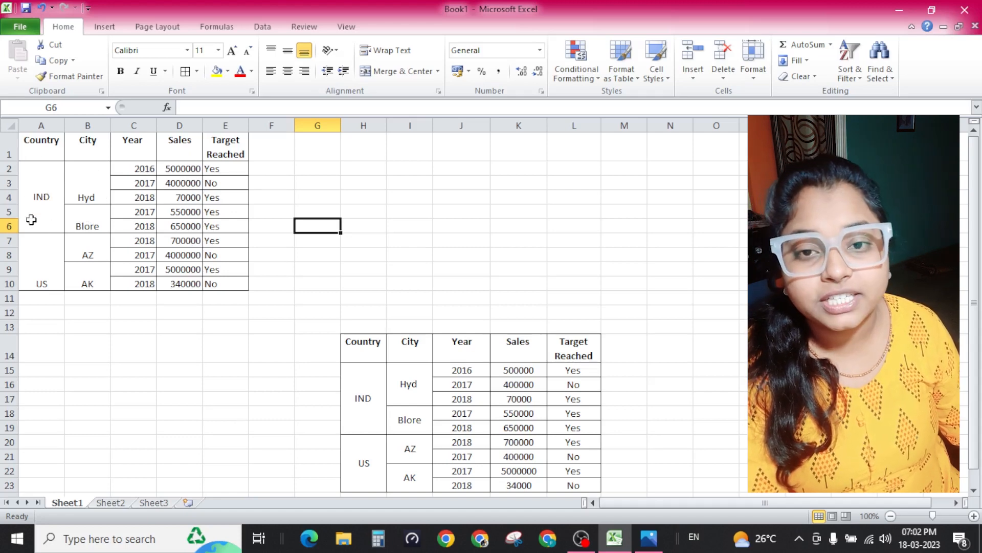
- Middle-align the merged Country and City cells in A2 to B10 vertically
{"action": "left_click", "coordinate": [86, 327]}
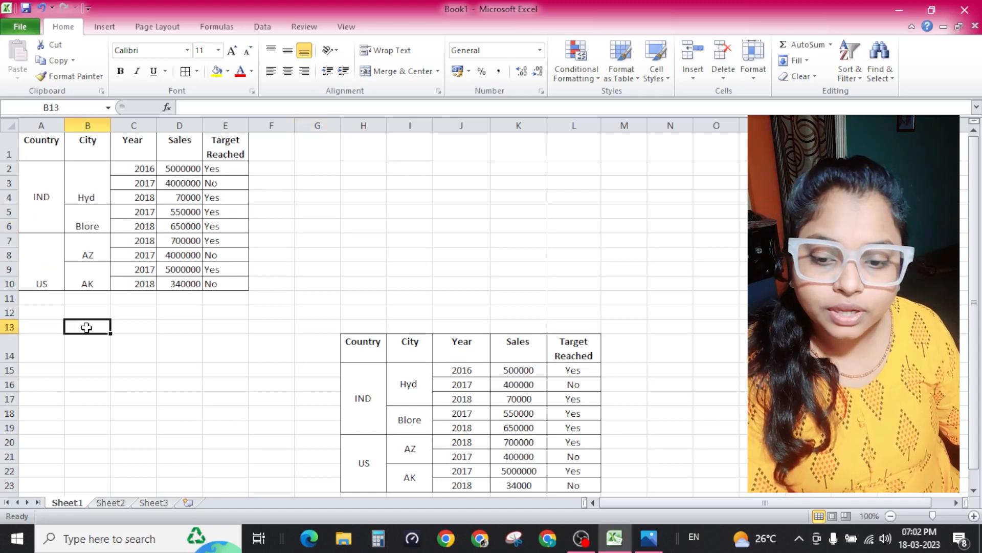
{"action": "left_click_drag", "start_coordinate": [48, 201], "coordinate": [88, 279]}
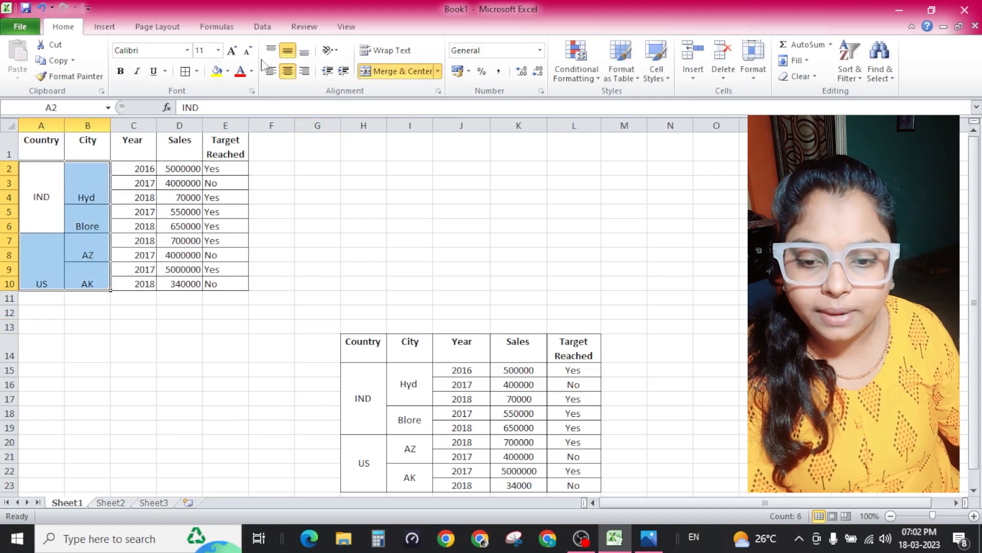
{"action": "left_click", "coordinate": [289, 54]}
{"action": "left_click", "coordinate": [268, 230]}
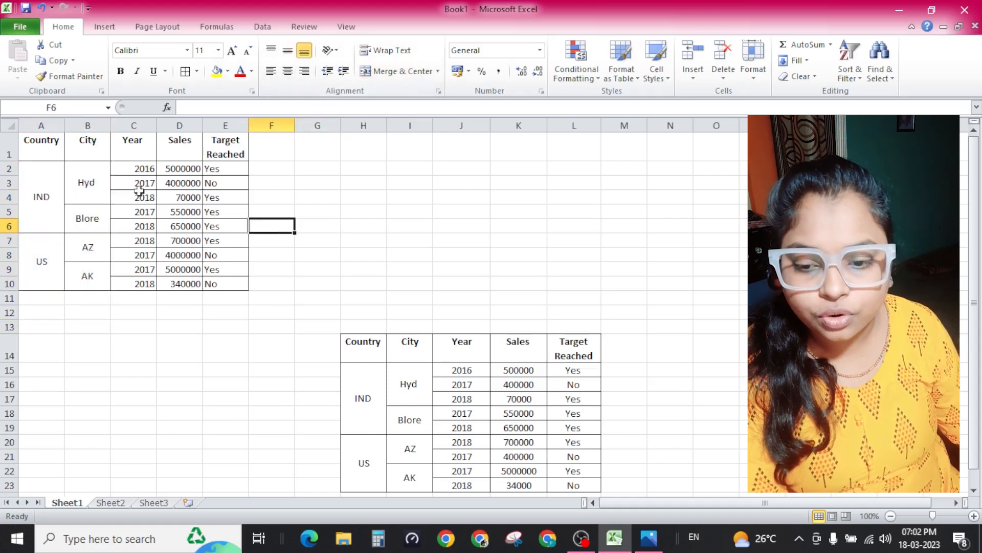
- Center the Year, Sales and Target Reached values in cells C2 to E10 horizontally
{"action": "left_click_drag", "start_coordinate": [135, 170], "coordinate": [228, 284]}
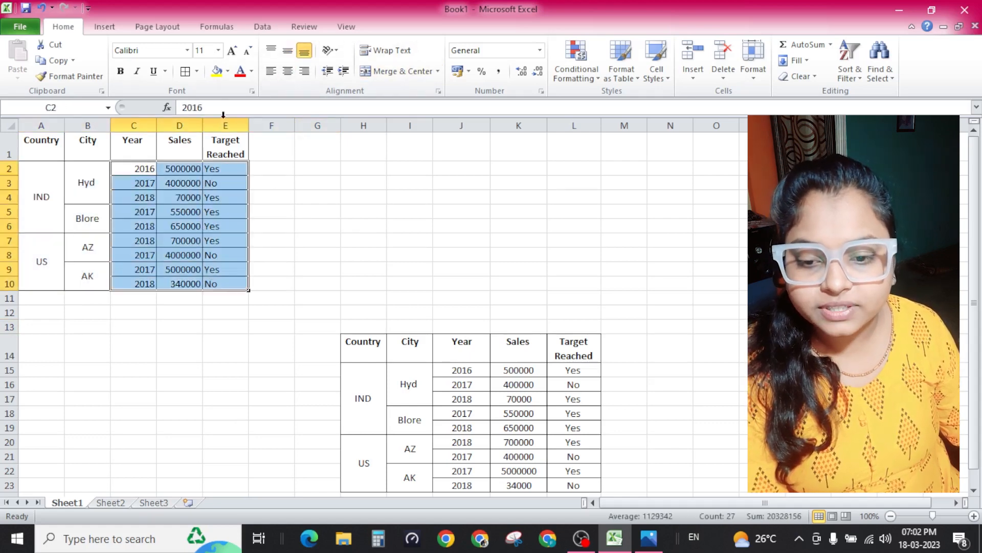
{"action": "left_click", "coordinate": [288, 71]}
{"action": "left_click", "coordinate": [289, 254]}
- Widen columns C, D and E of the new table, and make column B only slightly wider than its City entries need
{"action": "left_click_drag", "start_coordinate": [110, 126], "coordinate": [311, 126]}
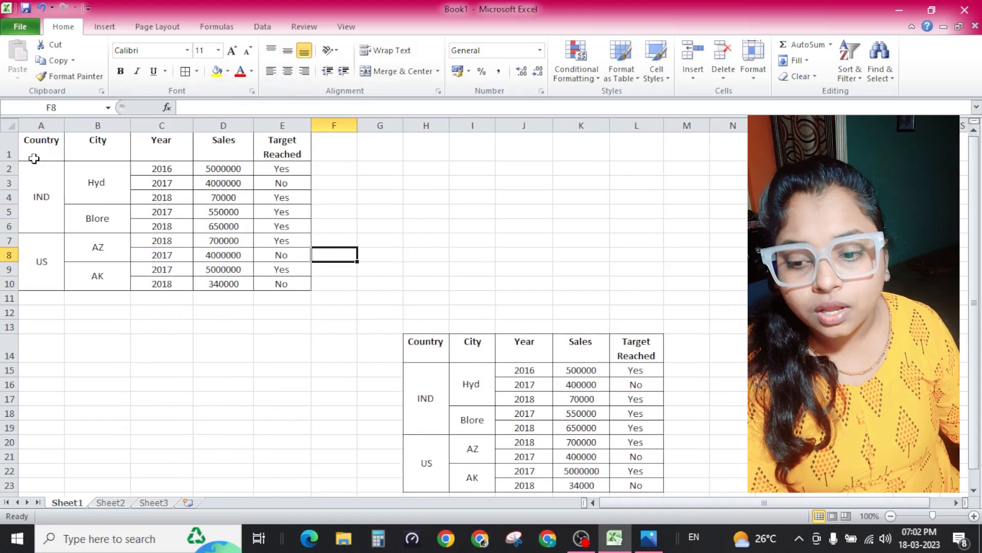
{"action": "left_click", "coordinate": [5, 147]}
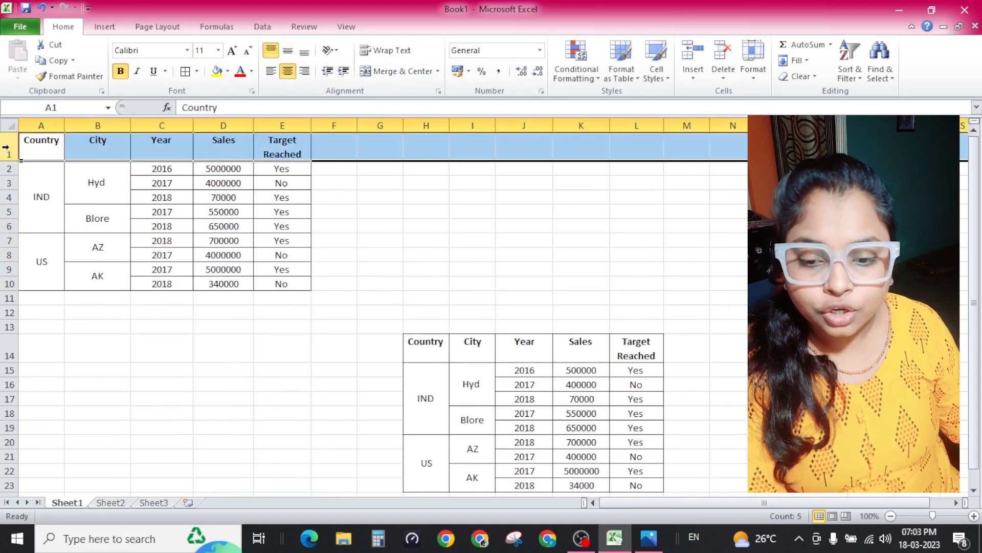
{"action": "left_click", "coordinate": [161, 269]}
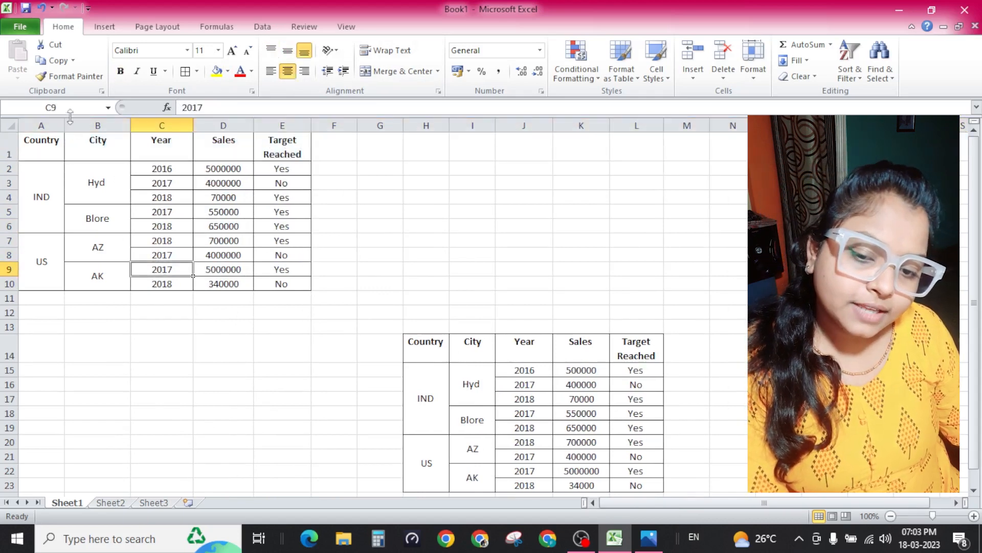
{"action": "left_click_drag", "start_coordinate": [130, 125], "coordinate": [116, 125]}
{"action": "left_click", "coordinate": [325, 255]}
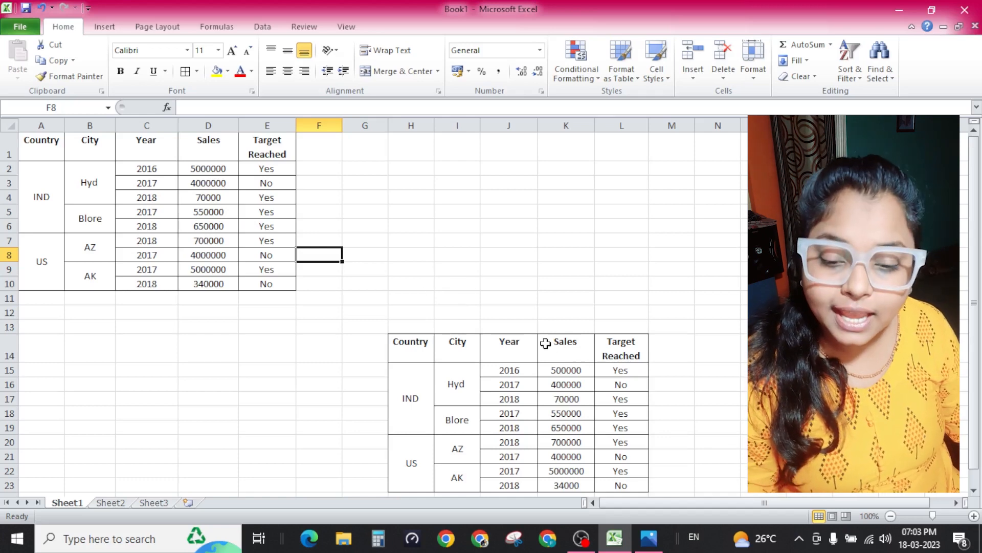
{"action": "left_click", "coordinate": [340, 298]}
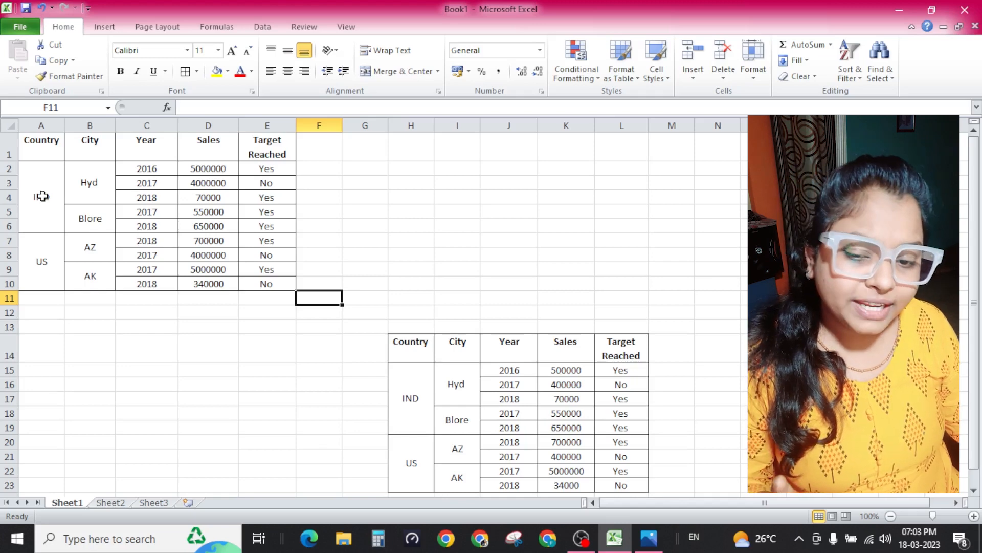
{"action": "left_click_drag", "start_coordinate": [74, 196], "coordinate": [102, 244]}
{"action": "left_click", "coordinate": [271, 275]}
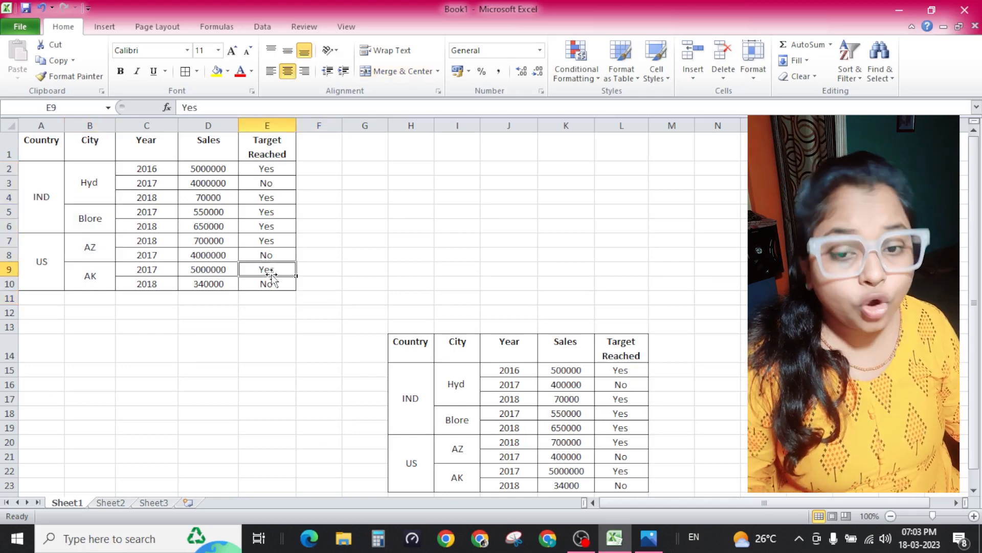